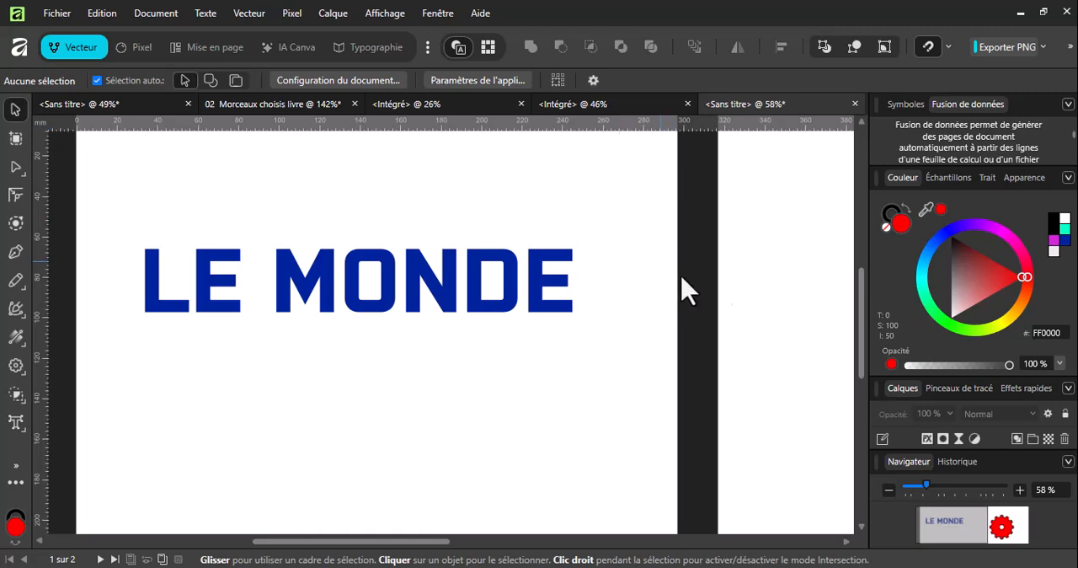
# Apply an exterior solid-colour Outline layer effect with a 20.3 px radius to the whole LE MONDE text.
pyautogui.click(927, 438)
pyautogui.click(1016, 75)
pyautogui.click(193, 288)
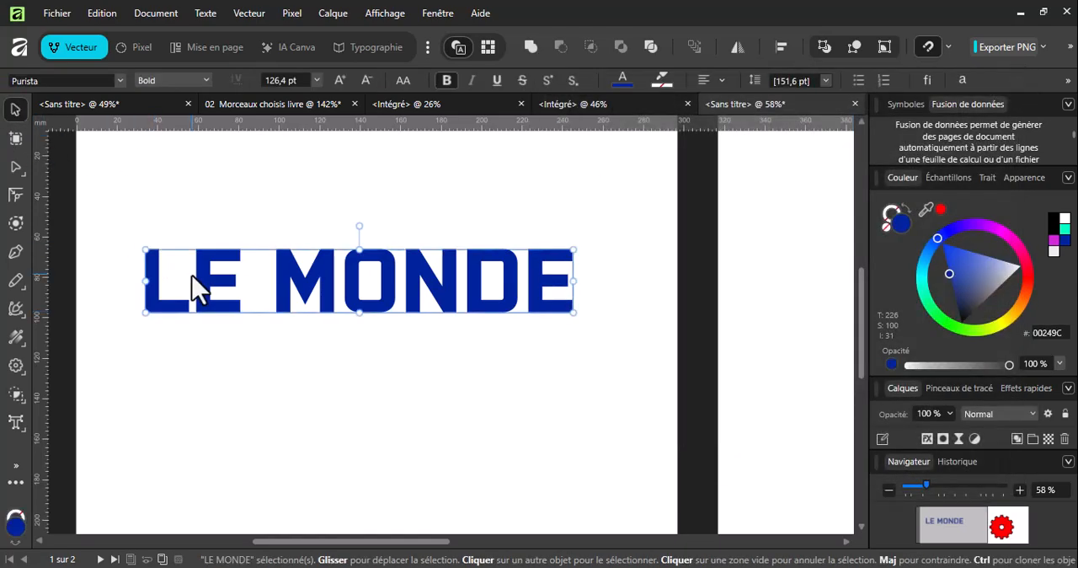
pyautogui.doubleClick(193, 289)
pyautogui.doubleClick(192, 278)
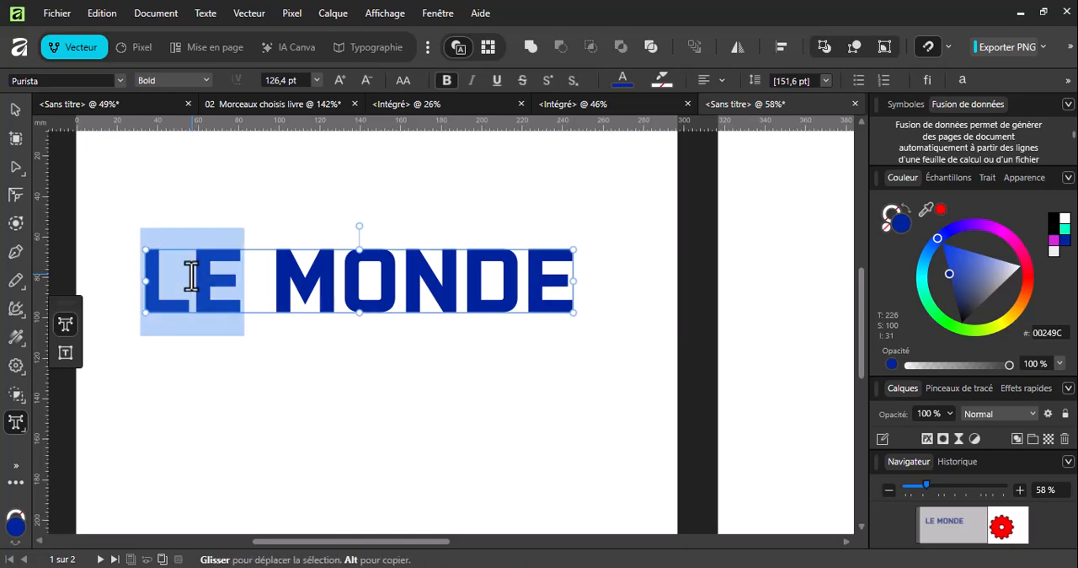
pyautogui.tripleClick(192, 278)
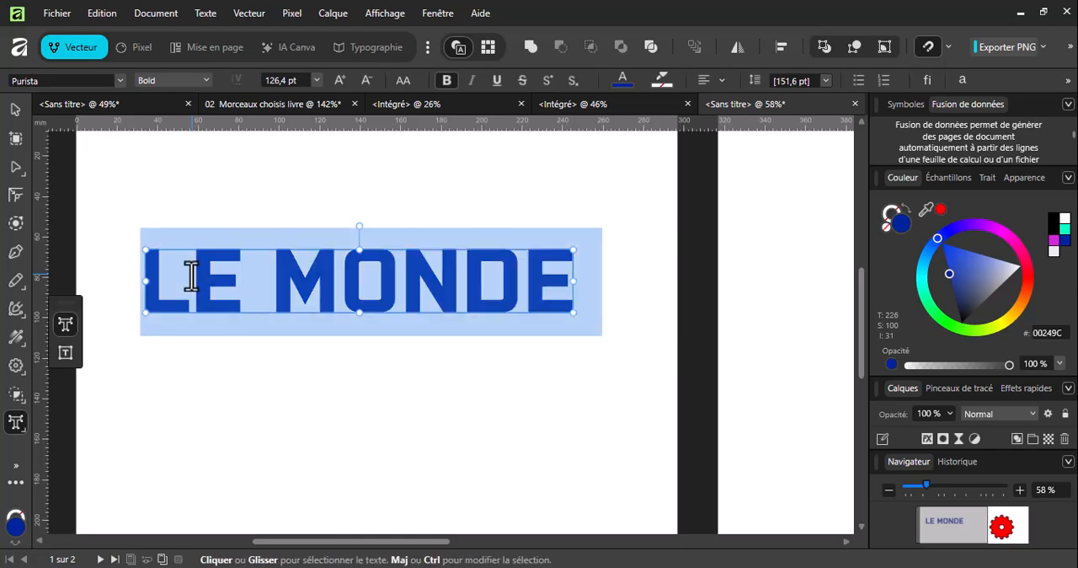
pyautogui.click(927, 439)
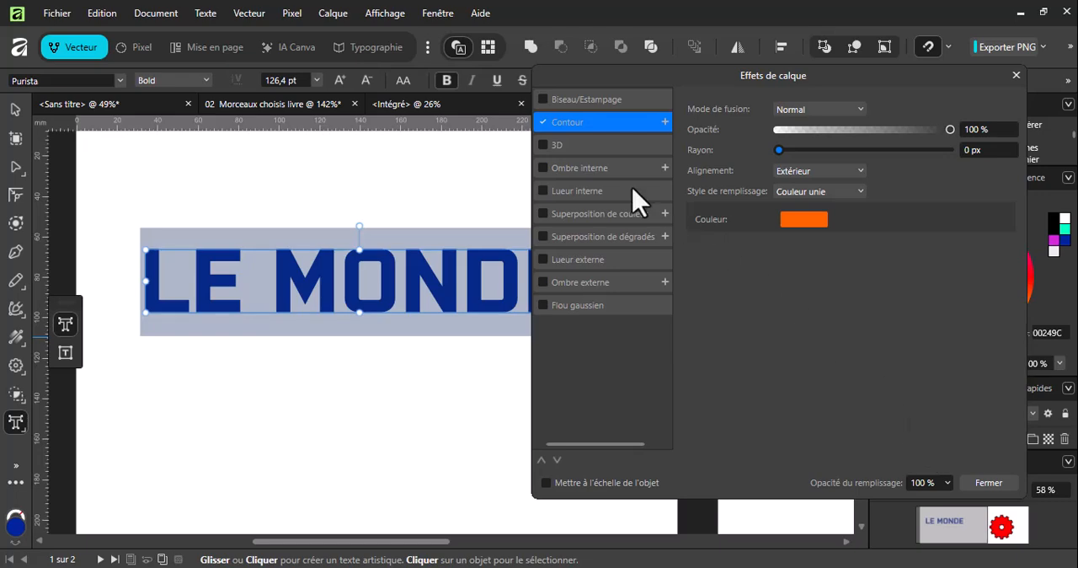
pyautogui.moveTo(781, 150); pyautogui.dragTo(872, 156)
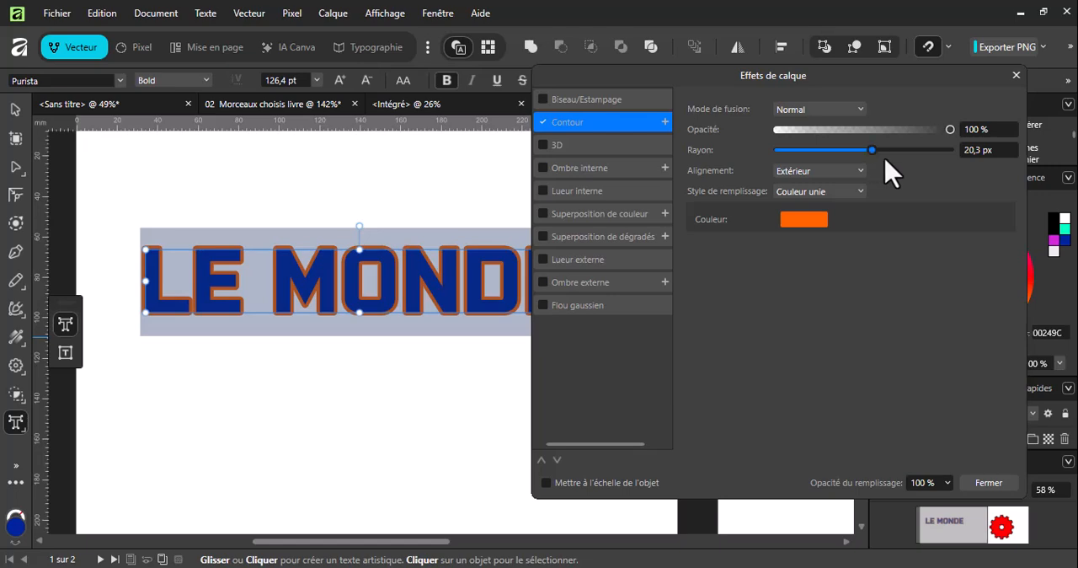
pyautogui.click(1016, 74)
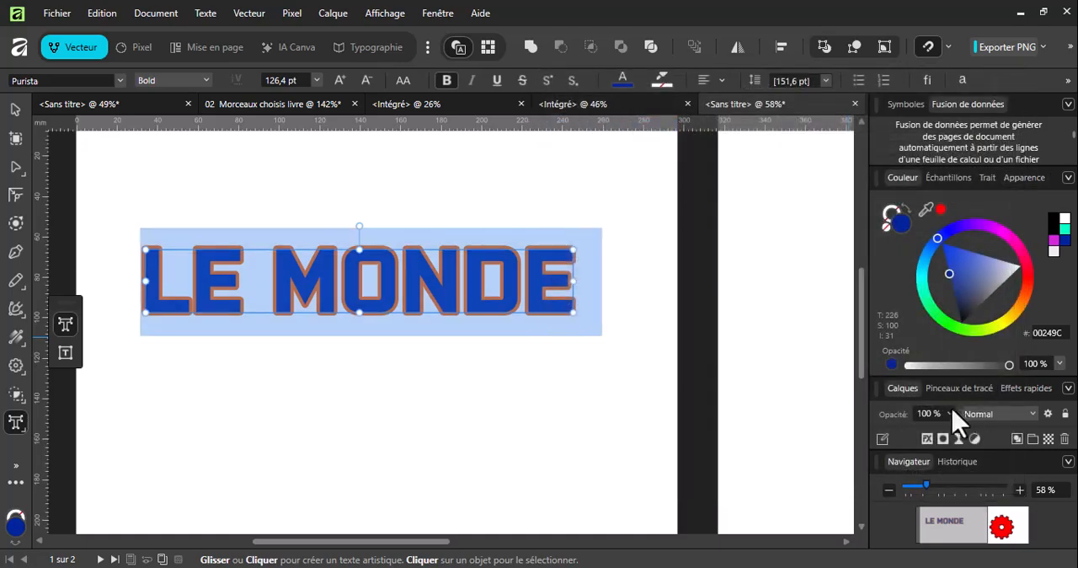
# Turn off the Outline layer effect on the LE MONDE text.
pyautogui.click(927, 439)
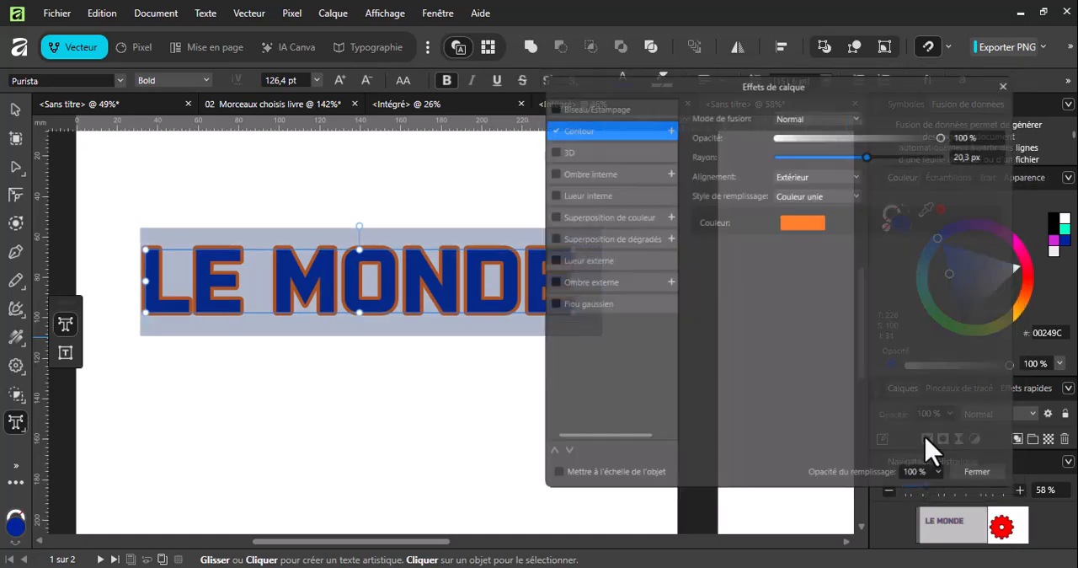
pyautogui.click(542, 122)
pyautogui.click(987, 482)
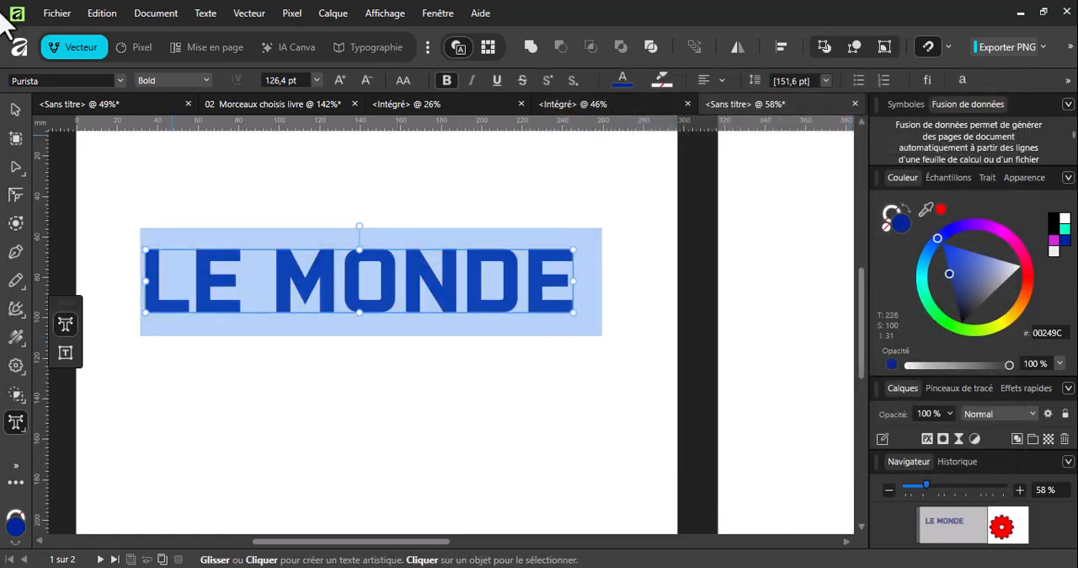
# Make a copy of the LE MONDE text enlarged to 130 pt and recolour it bright blue 003BFF.
pyautogui.click(15, 110)
pyautogui.click(252, 370)
pyautogui.click(223, 300)
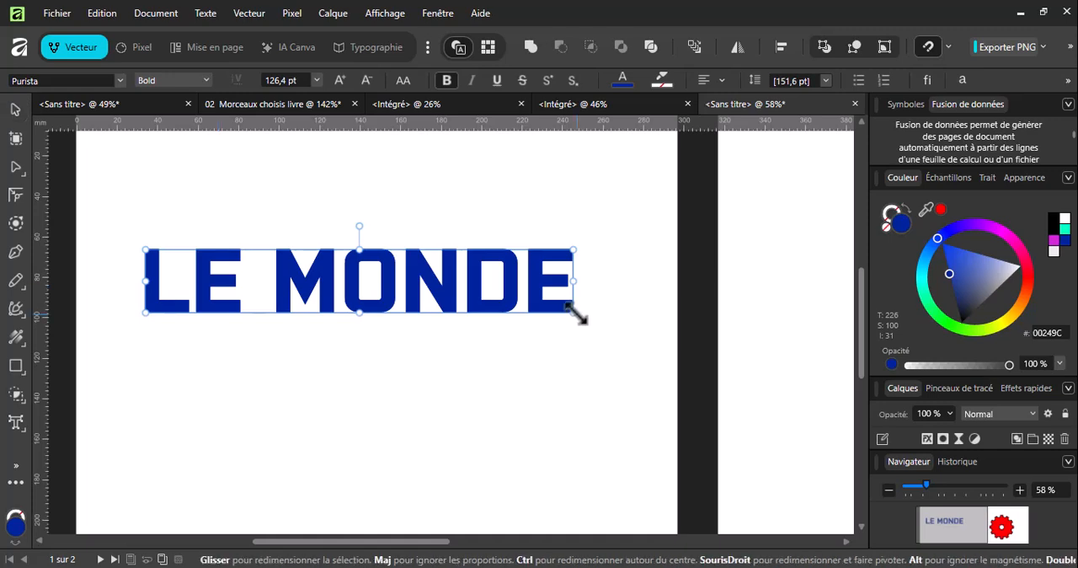
pyautogui.moveTo(580, 318); pyautogui.dragTo(587, 318)
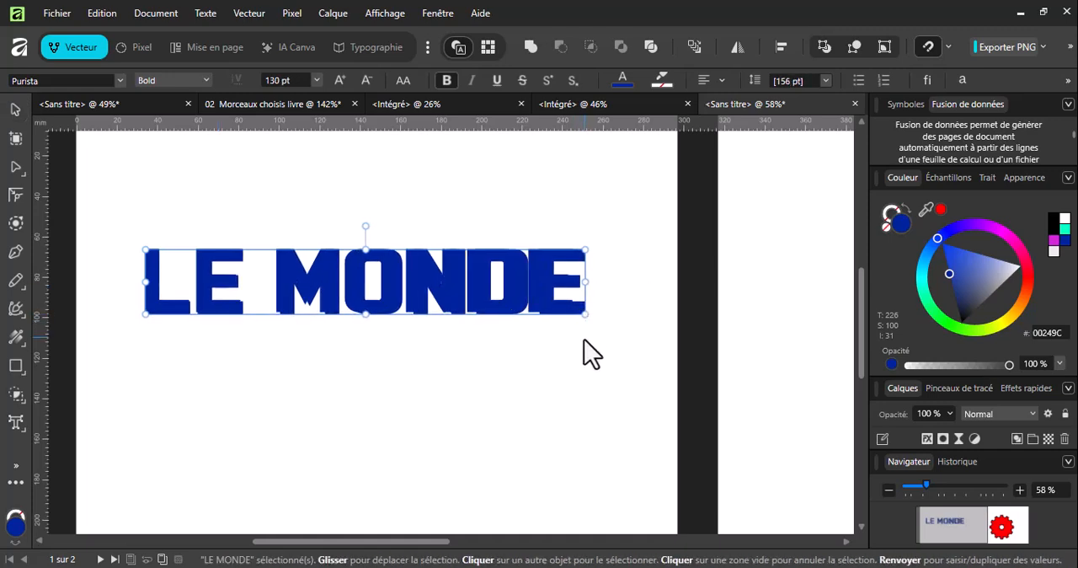
pyautogui.click(977, 262)
pyautogui.moveTo(976, 262); pyautogui.dragTo(917, 251)
# Centre the two stacked LE MONDE texts on each other horizontally and vertically.
pyautogui.moveTo(109, 204); pyautogui.dragTo(708, 371)
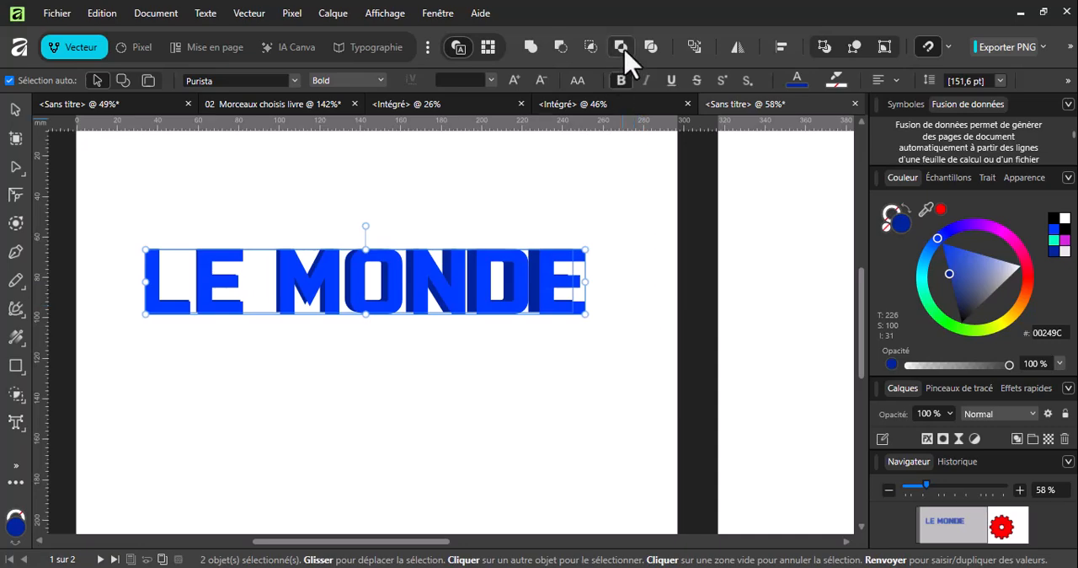
pyautogui.click(783, 47)
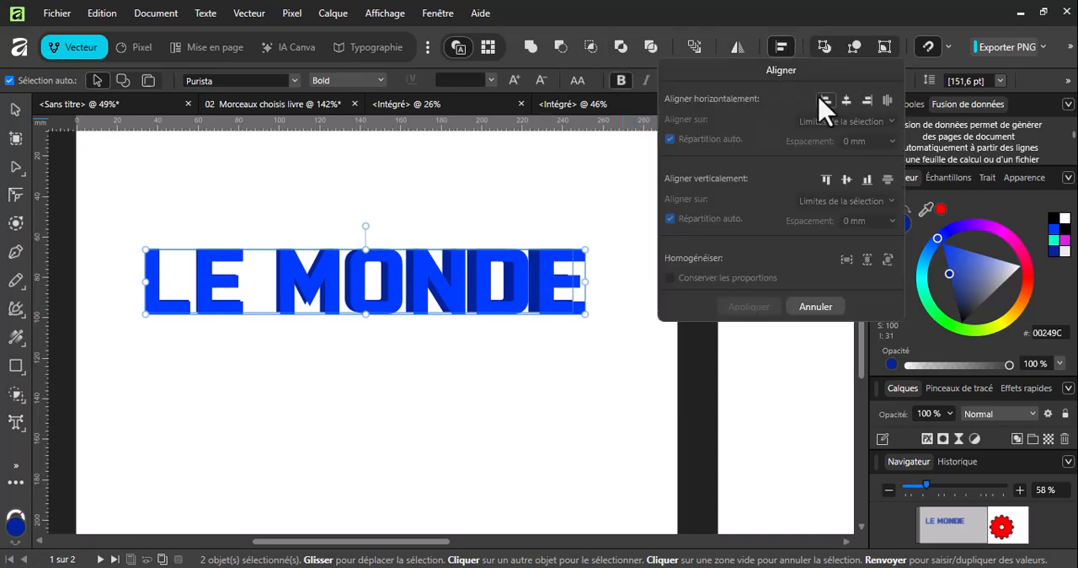
pyautogui.click(846, 100)
pyautogui.click(847, 179)
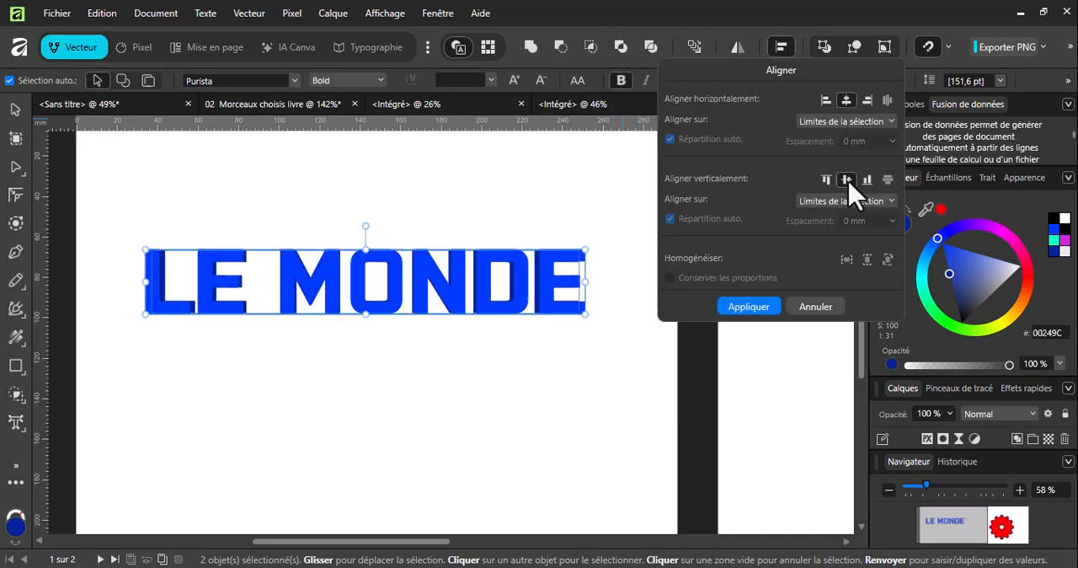
pyautogui.click(600, 354)
pyautogui.scroll(2, 464, 296)
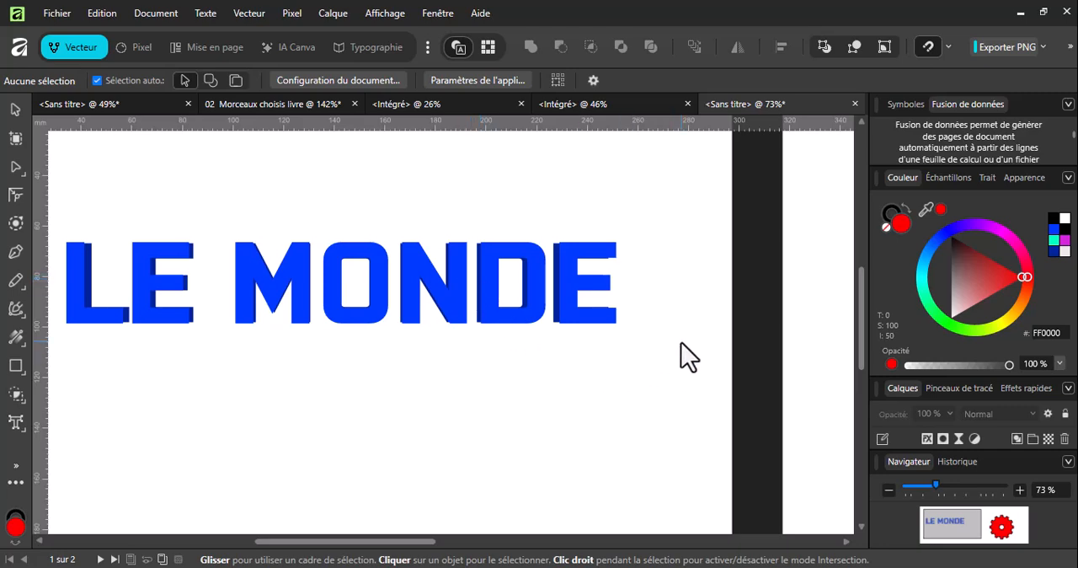
# Undo the alignment, the recolouring and the enlarged copy so that only the original text is left.
pyautogui.hotkey('ctrl', 'a')
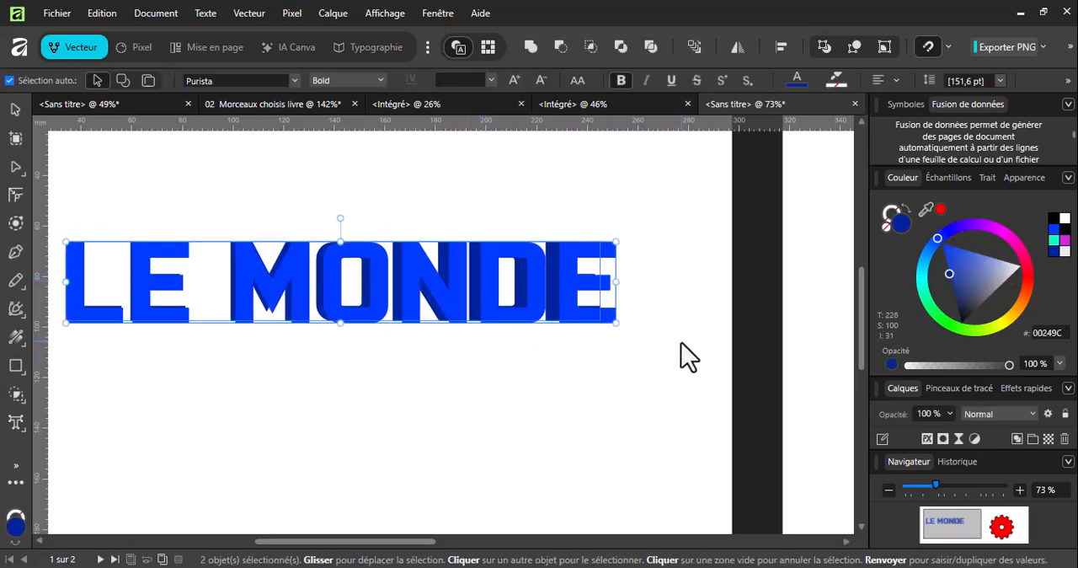
pyautogui.hotkey('ctrl', 'z')
pyautogui.hotkey('ctrl', 'z')
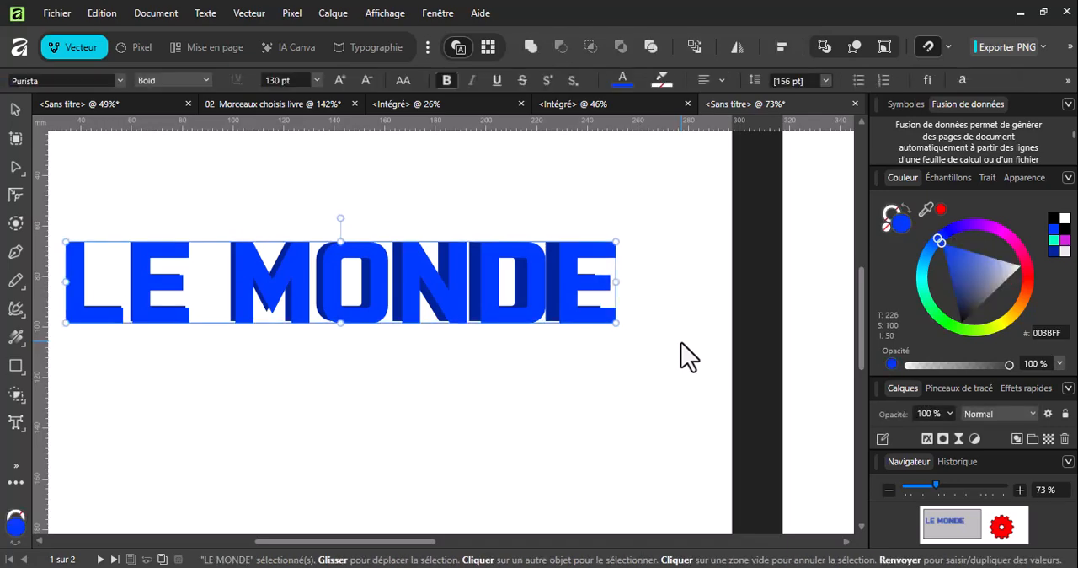
pyautogui.hotkey('ctrl', 'z')
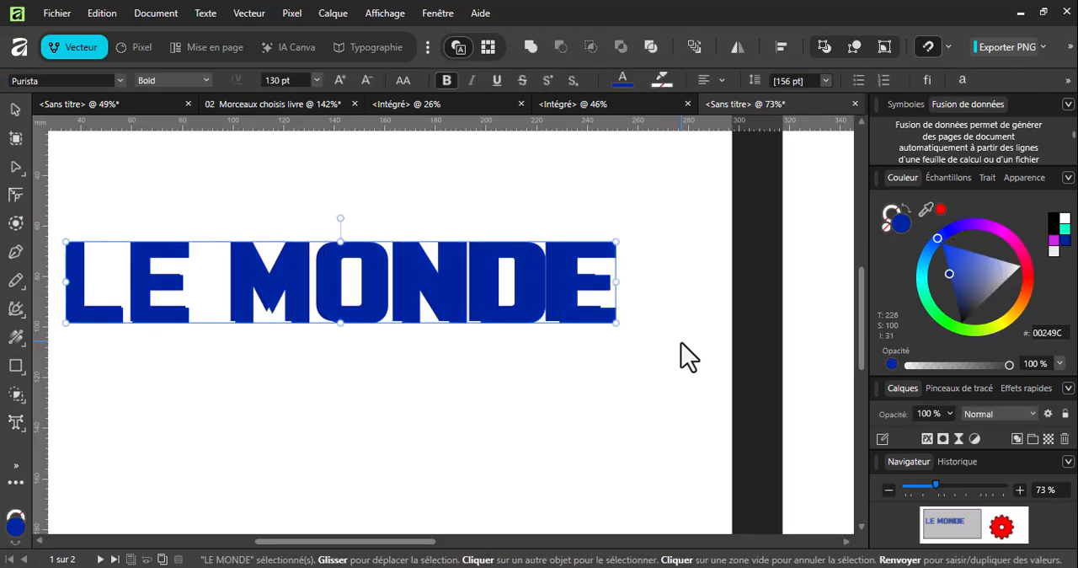
pyautogui.hotkey('ctrl', 'z')
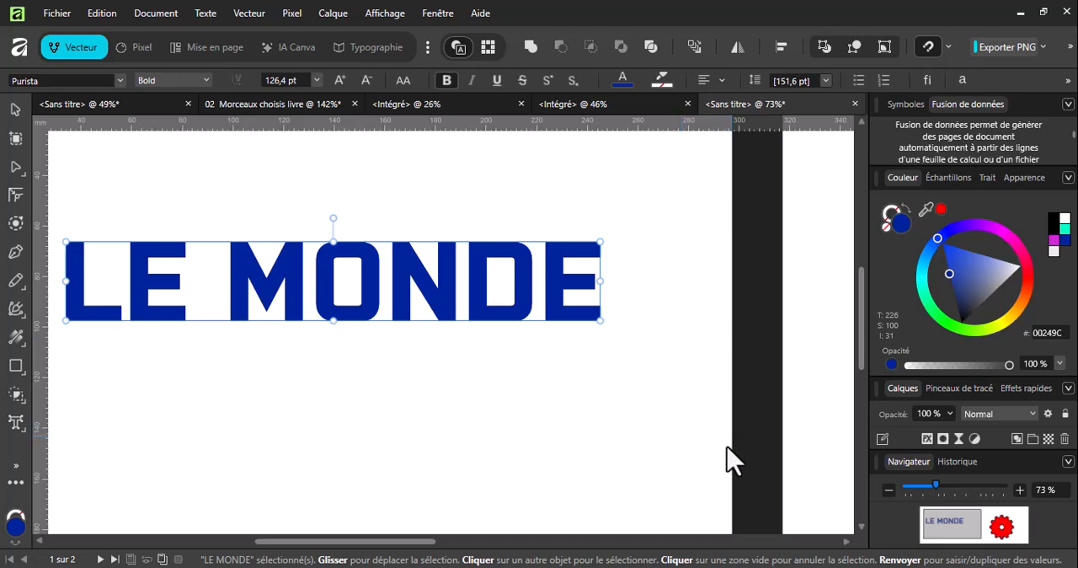
# Select the whole LE MONDE text and give it a yellow FBFF00 stroke using the Rectangle tool's stroke settings.
pyautogui.moveTo(383, 553); pyautogui.dragTo(357, 549)
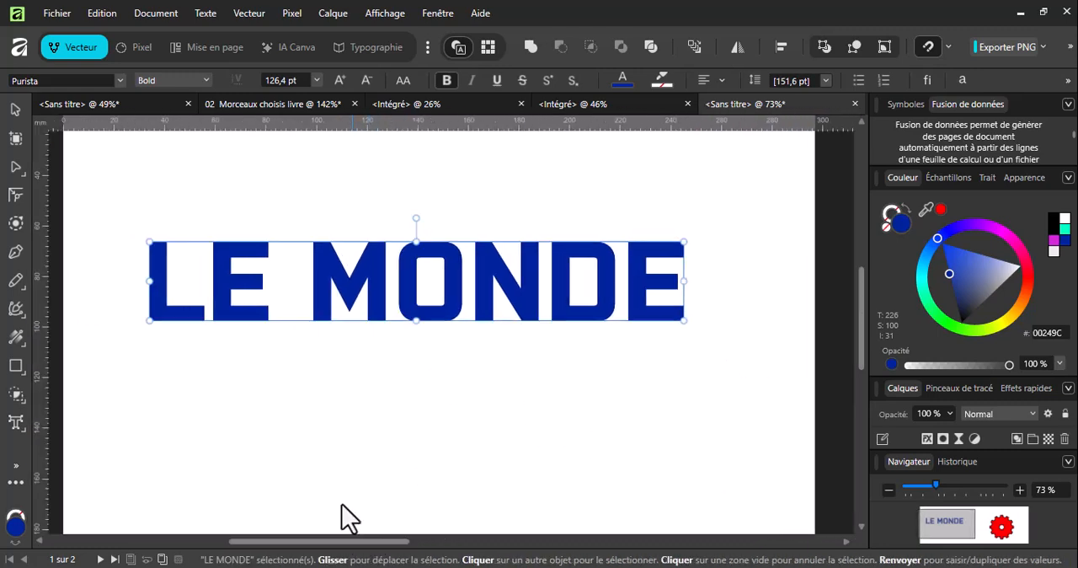
pyautogui.doubleClick(220, 285)
pyautogui.tripleClick(221, 285)
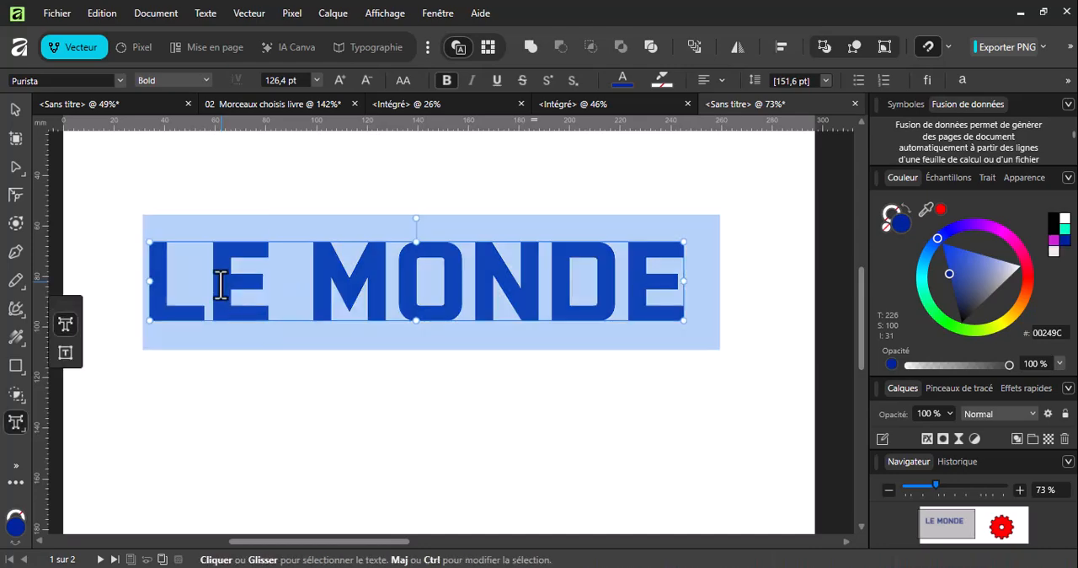
pyautogui.click(15, 369)
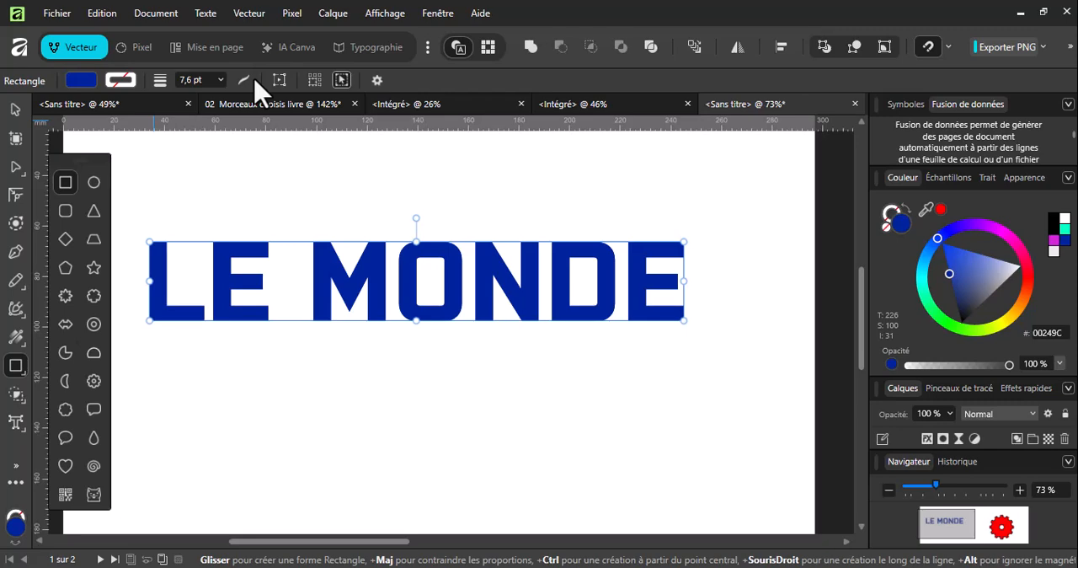
pyautogui.click(121, 80)
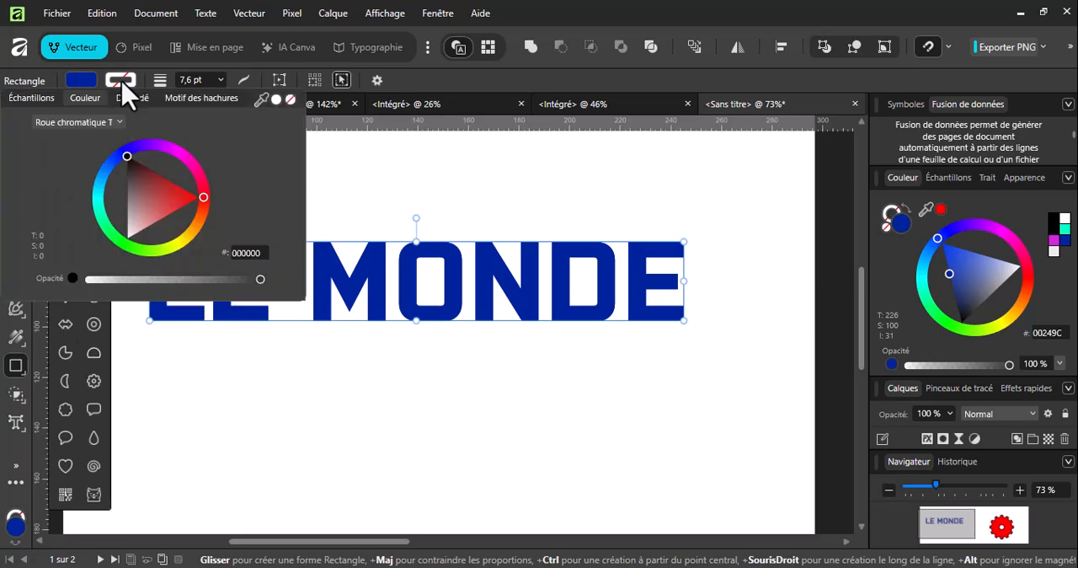
pyautogui.moveTo(171, 165)
pyautogui.mouseDown()
pyautogui.moveTo(181, 168)
pyautogui.moveTo(167, 202)
pyautogui.moveTo(210, 216)
pyautogui.moveTo(189, 249)
pyautogui.moveTo(164, 240)
pyautogui.moveTo(175, 240)
pyautogui.mouseUp()
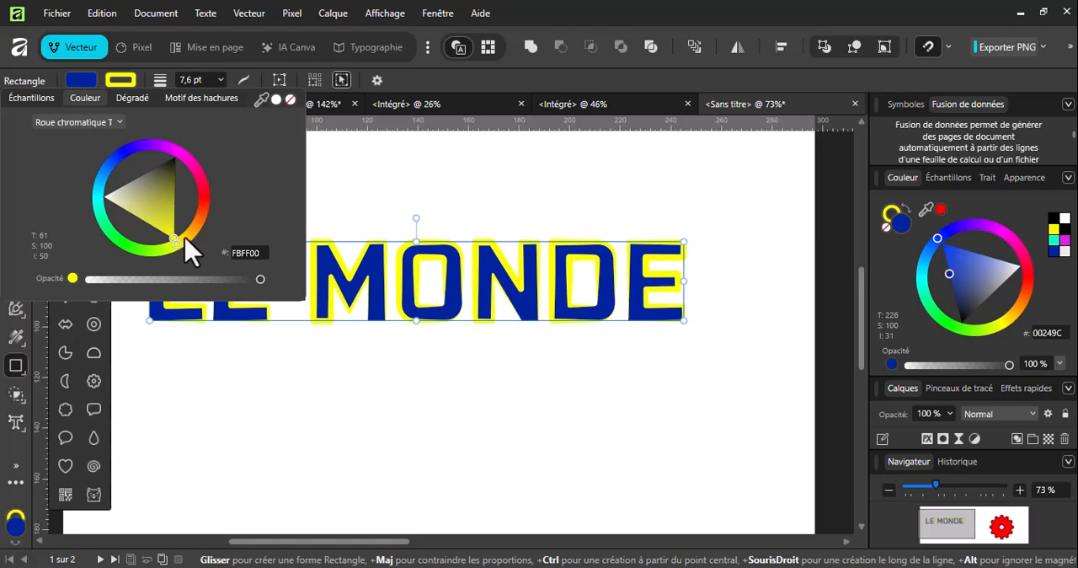
# Set the text's stroke to square caps and mitred corners, and align it to the outside of the letters.
pyautogui.click(244, 79)
pyautogui.click(234, 149)
pyautogui.click(235, 169)
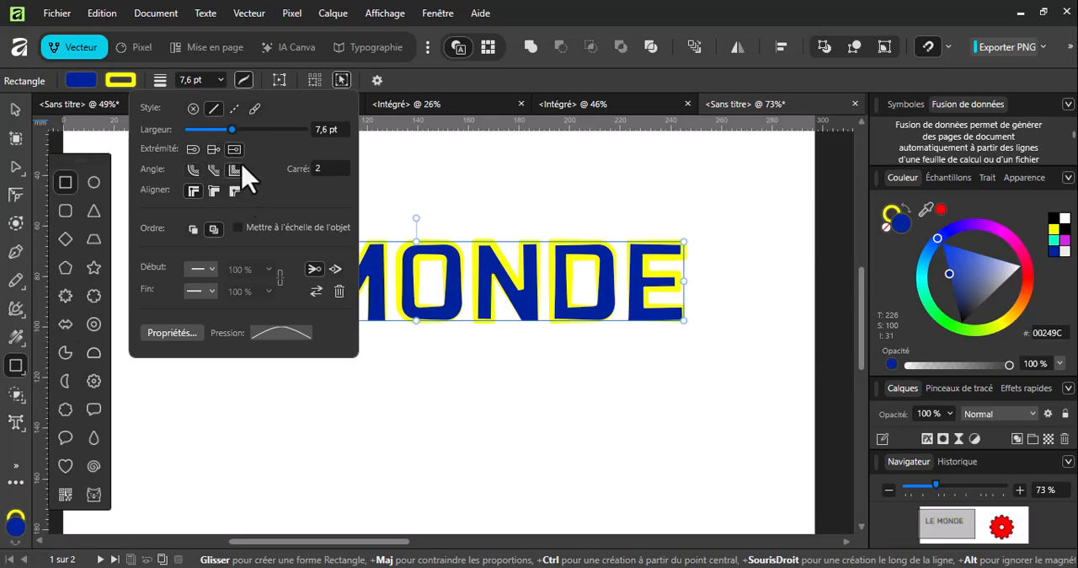
pyautogui.scroll(3, 520, 286)
pyautogui.scroll(3, 520, 287)
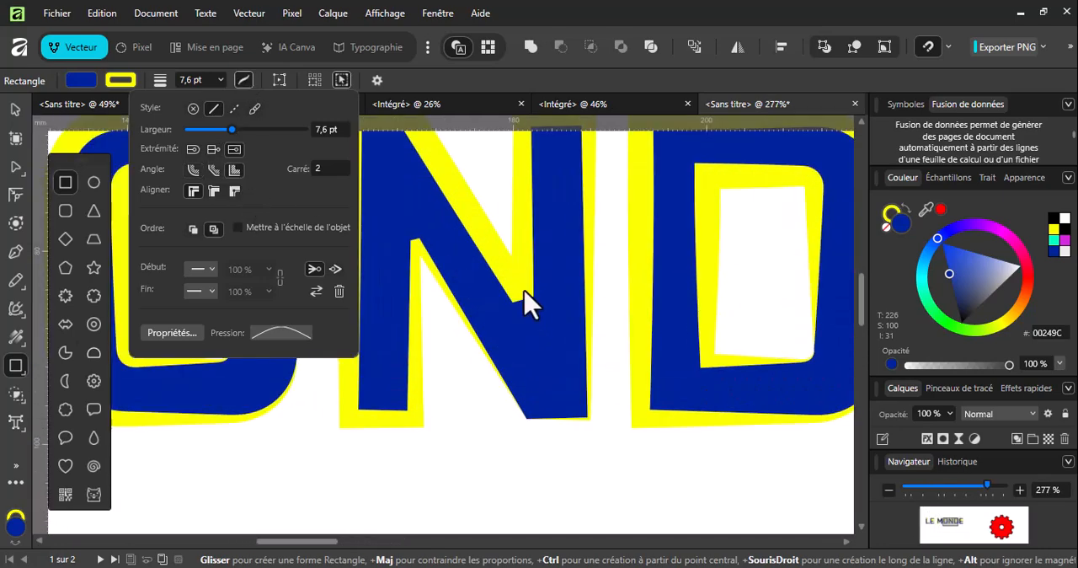
pyautogui.click(235, 191)
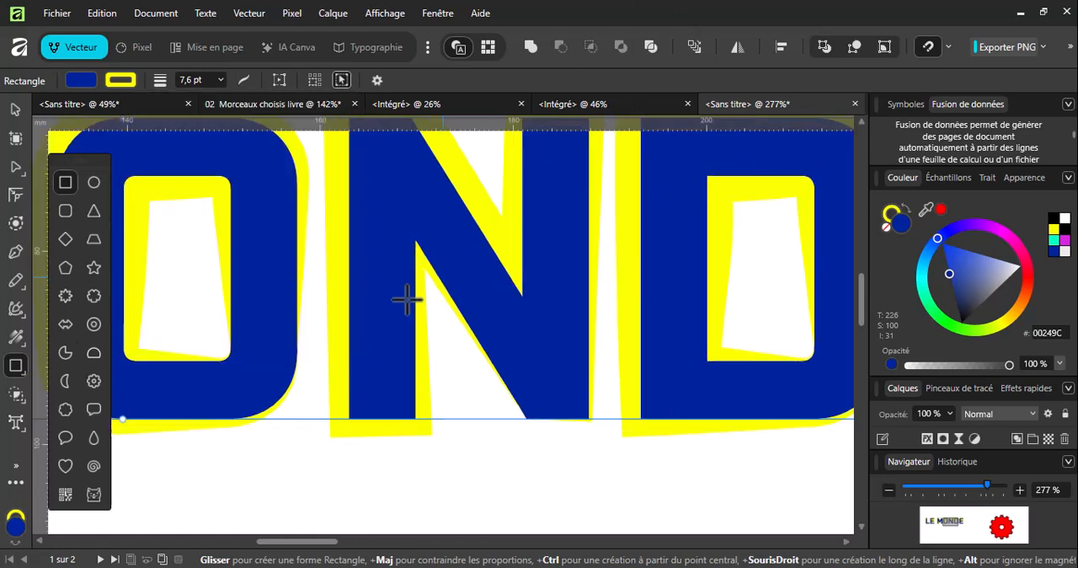
pyautogui.scroll(-5, 428, 285)
pyautogui.moveTo(413, 543); pyautogui.dragTo(381, 543)
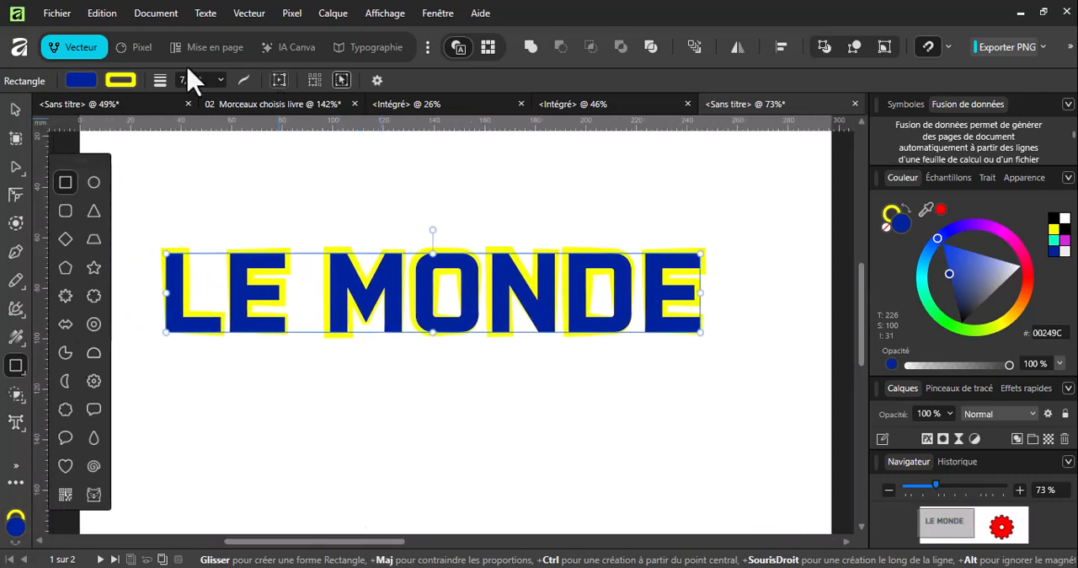
# Change the stroke colour of the LE MONDE text to orange and deselect the text.
pyautogui.click(123, 82)
pyautogui.moveTo(132, 150)
pyautogui.mouseDown()
pyautogui.moveTo(202, 177)
pyautogui.moveTo(219, 233)
pyautogui.moveTo(204, 228)
pyautogui.moveTo(185, 246)
pyautogui.moveTo(196, 234)
pyautogui.mouseUp()
pyautogui.click(478, 5)
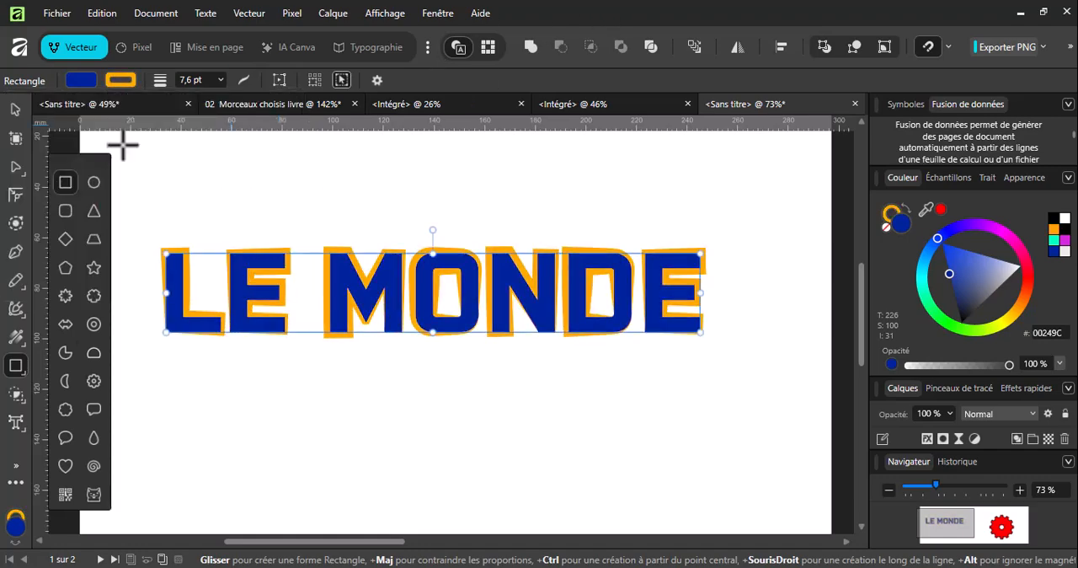
pyautogui.click(15, 109)
pyautogui.click(305, 422)
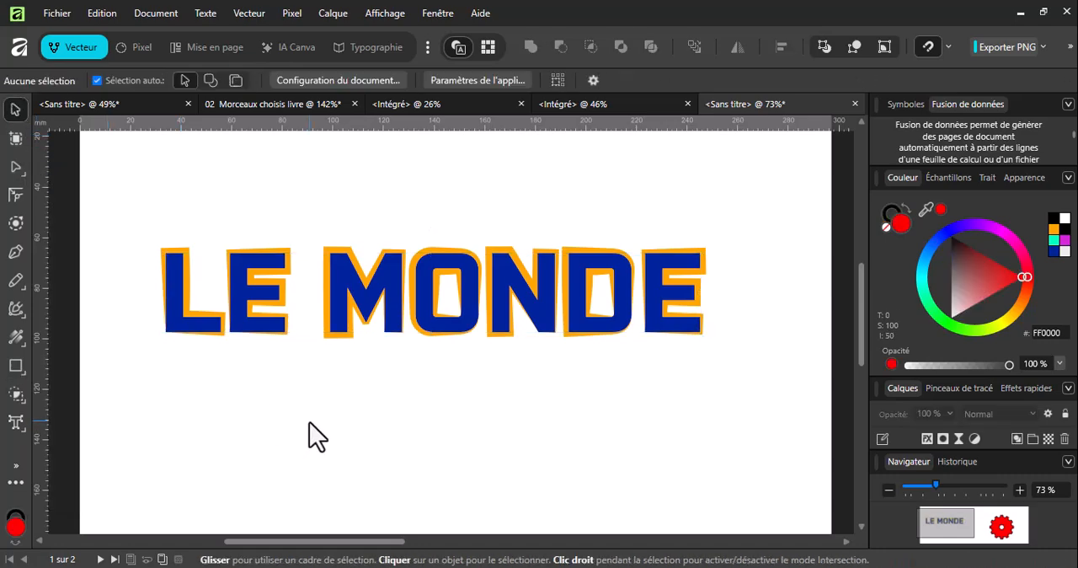
# Set the stroke width of the LE MONDE text to 4 pt.
pyautogui.click(353, 276)
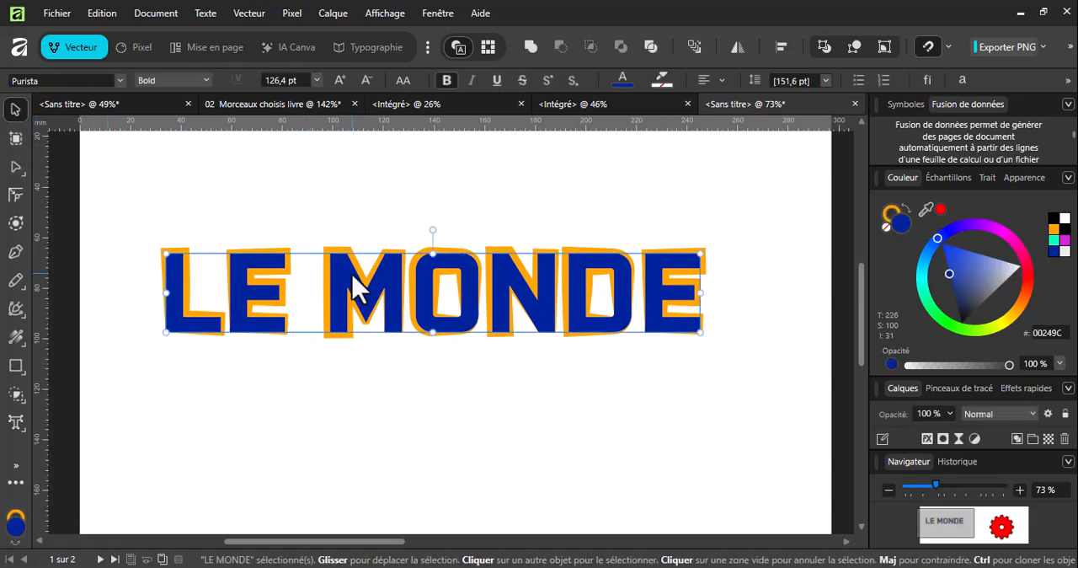
pyautogui.doubleClick(353, 286)
pyautogui.hotkey('ctrl', 'a')
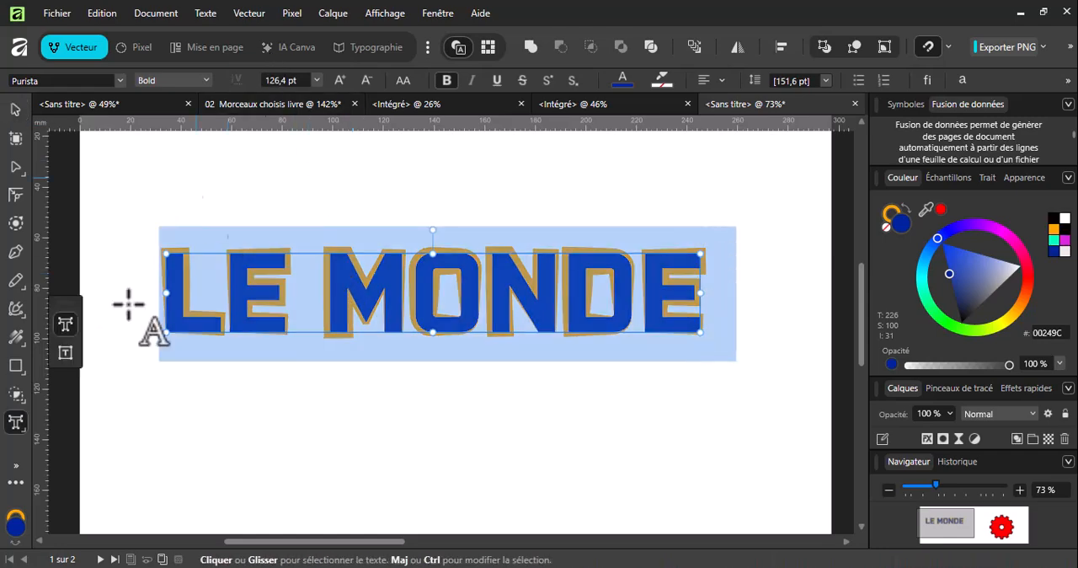
pyautogui.click(17, 366)
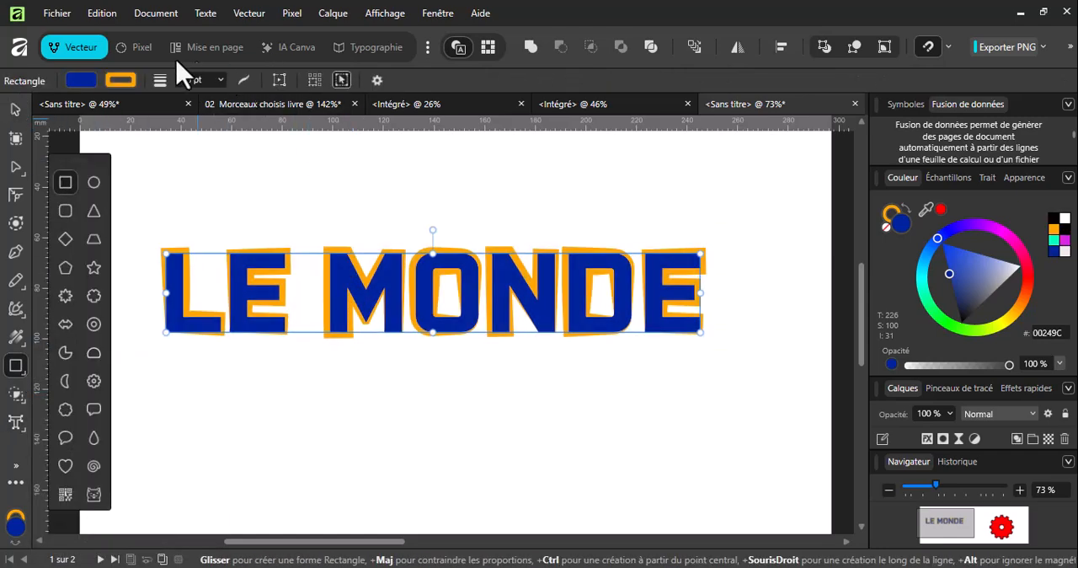
pyautogui.click(204, 81)
pyautogui.scroll(-4, 204, 81)
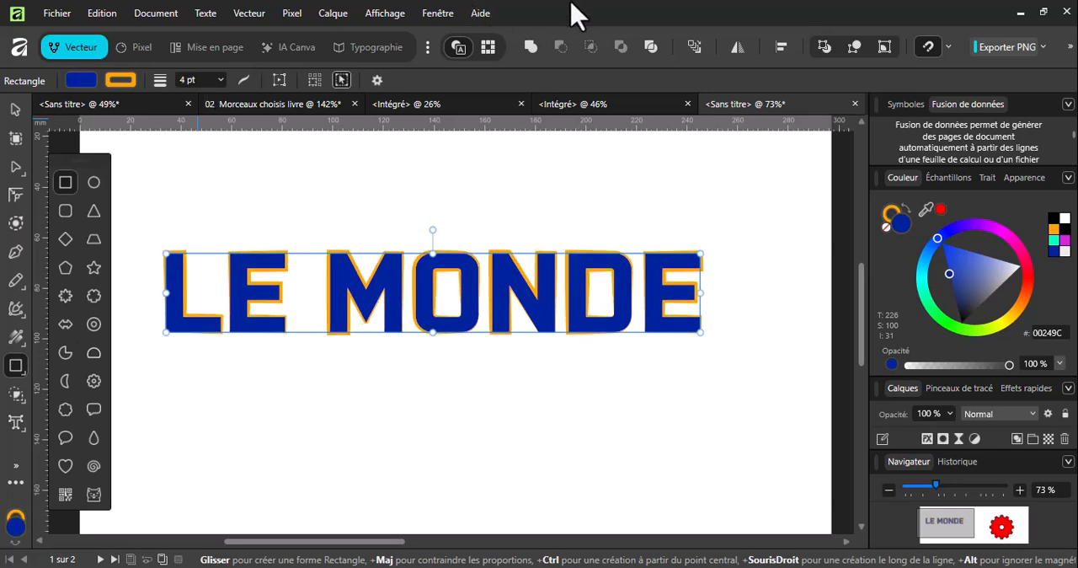
pyautogui.click(14, 111)
pyautogui.click(238, 391)
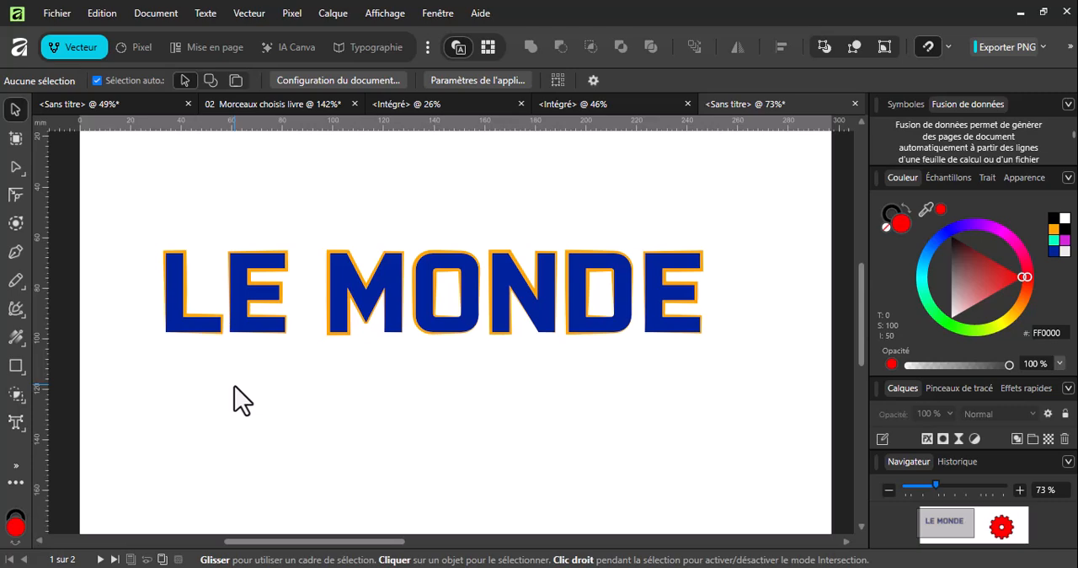
# Select the red gear on the second page and set its number of teeth to 6.
pyautogui.moveTo(278, 541); pyautogui.dragTo(503, 545)
pyautogui.scroll(-1, 498, 378)
pyautogui.scroll(-1, 513, 375)
pyautogui.scroll(-1, 515, 373)
pyautogui.scroll(-1, 560, 376)
pyautogui.scroll(1, 561, 377)
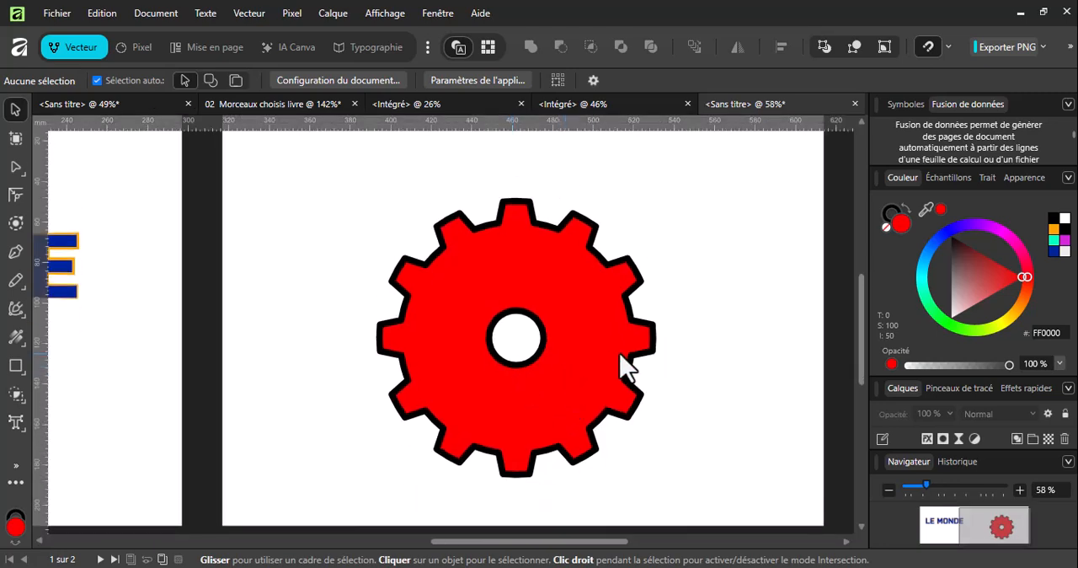
pyautogui.click(569, 260)
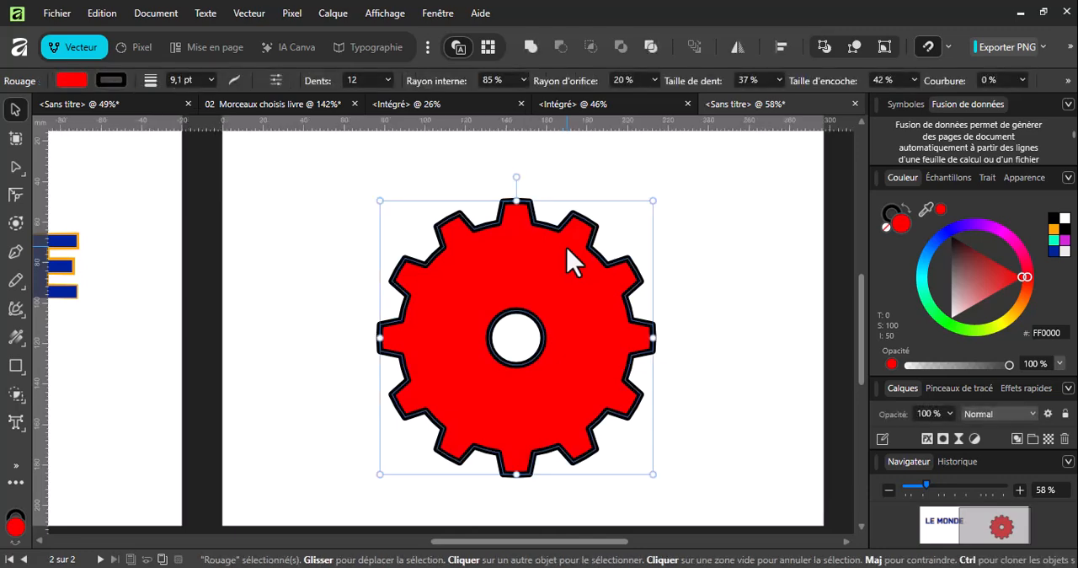
pyautogui.scroll(-2, 368, 85)
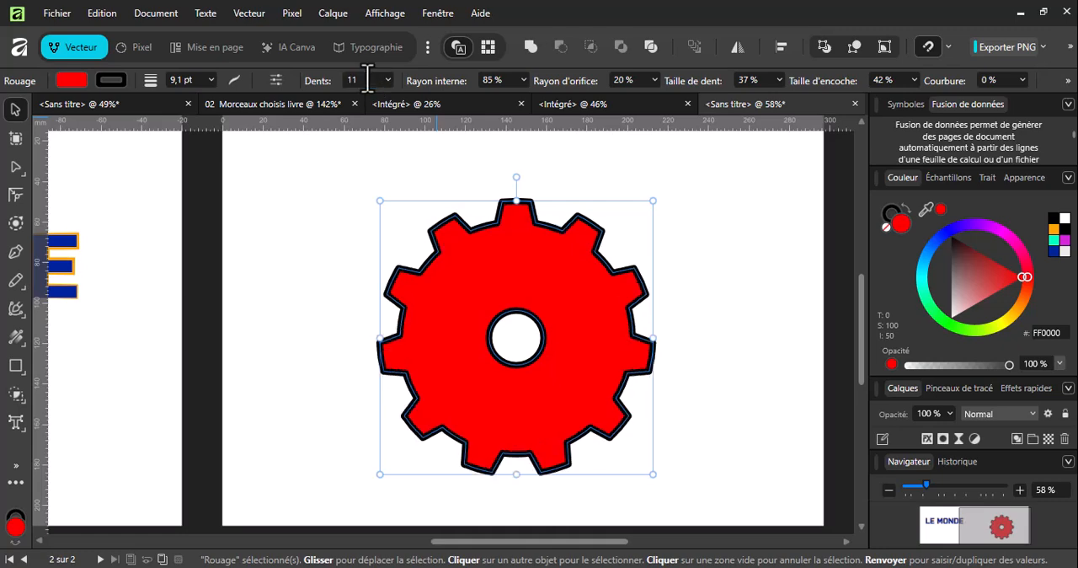
pyautogui.scroll(-4, 368, 85)
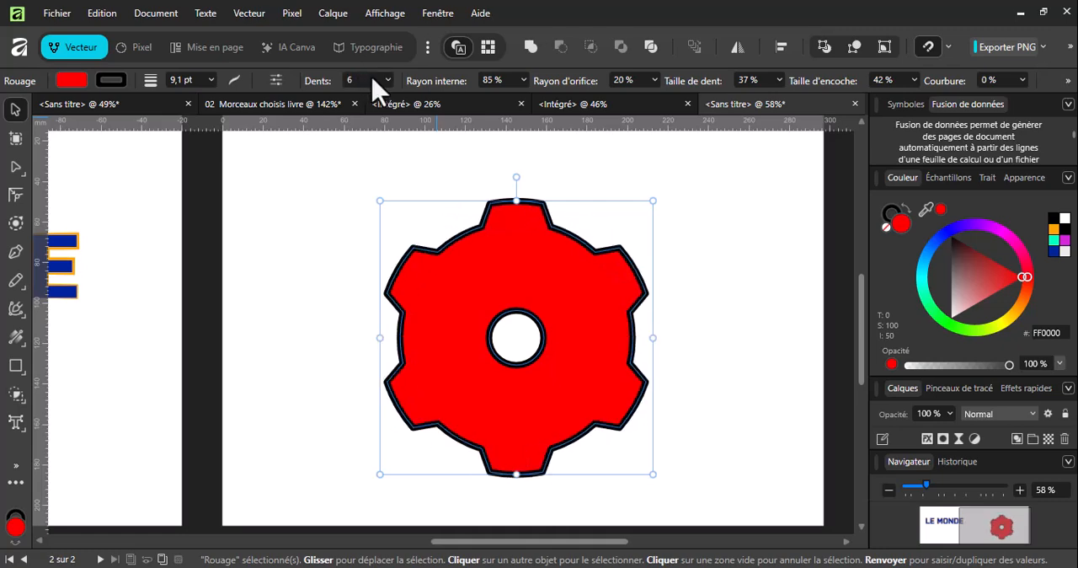
# Give the gear a linear gradient fill running vertically from its uppermost tooth to its lowest tooth.
pyautogui.click(16, 339)
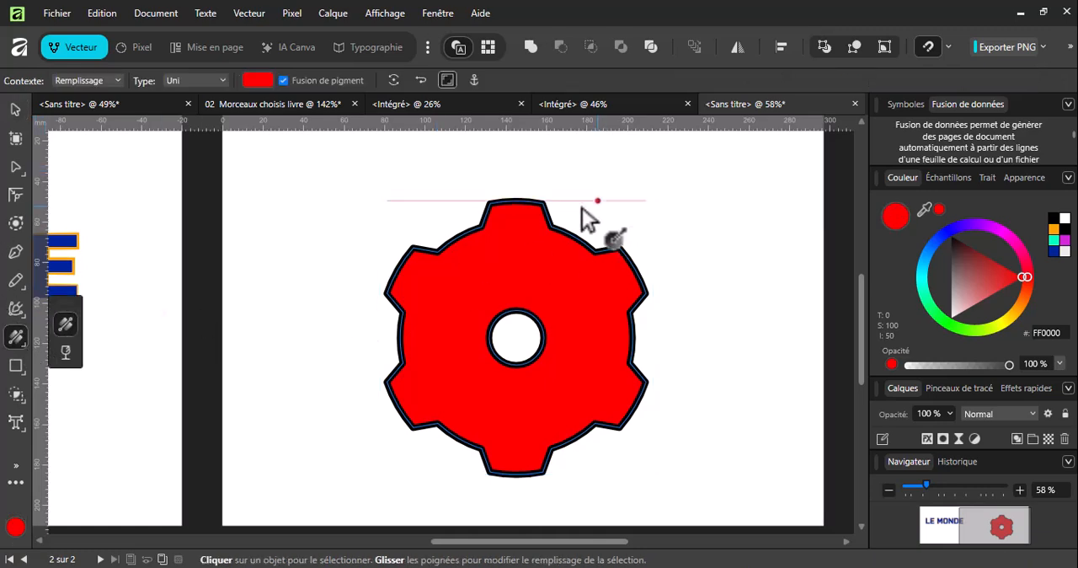
pyautogui.moveTo(517, 202); pyautogui.dragTo(516, 474)
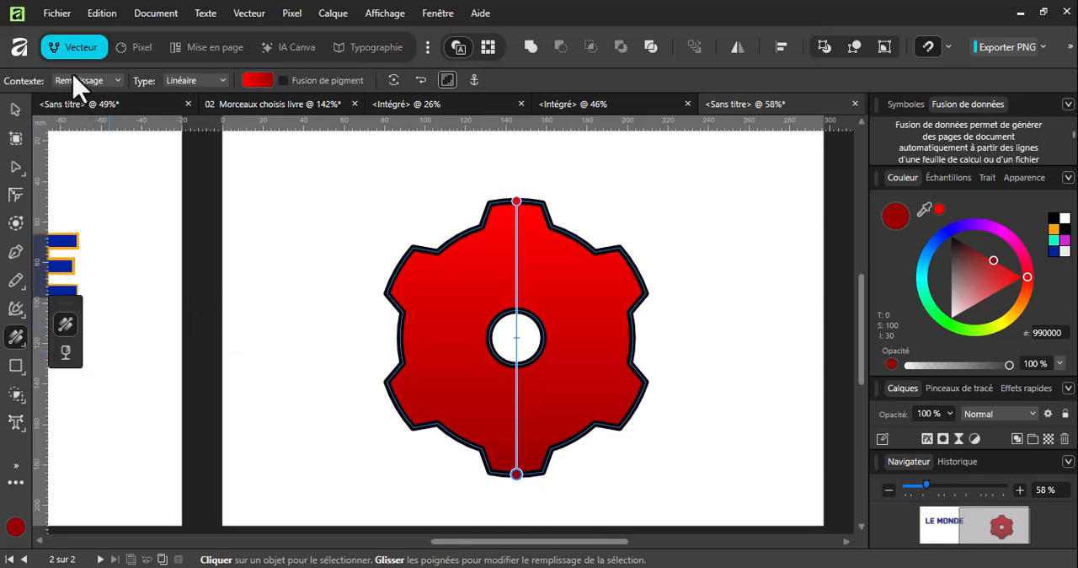
# Change the gear's fill to a bitmap using ChatGPT Image 2 mai 2026, 19_15_59, and shrink it into small repeating tiles.
pyautogui.click(220, 80)
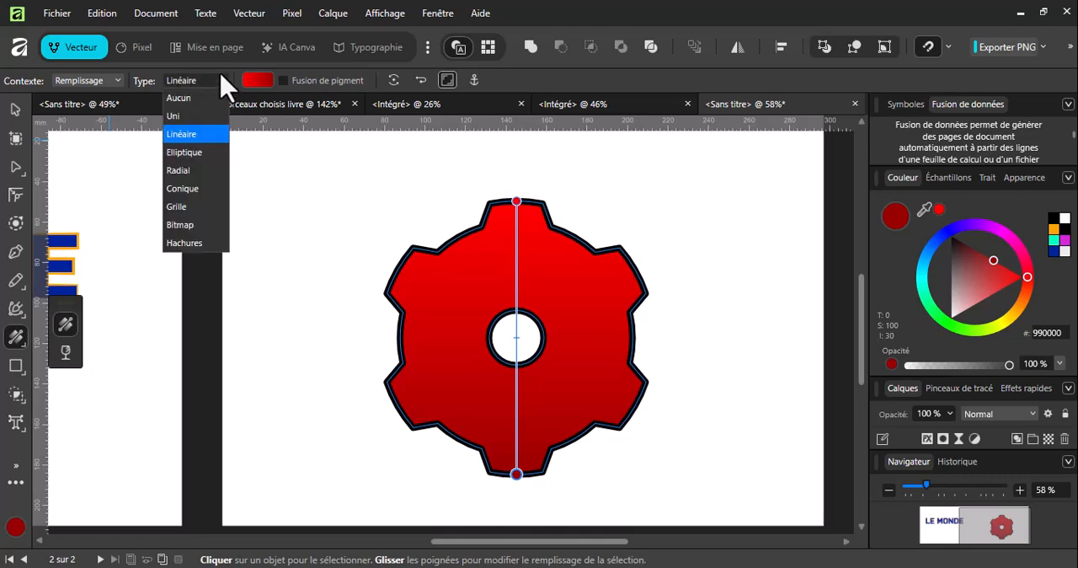
pyautogui.click(187, 227)
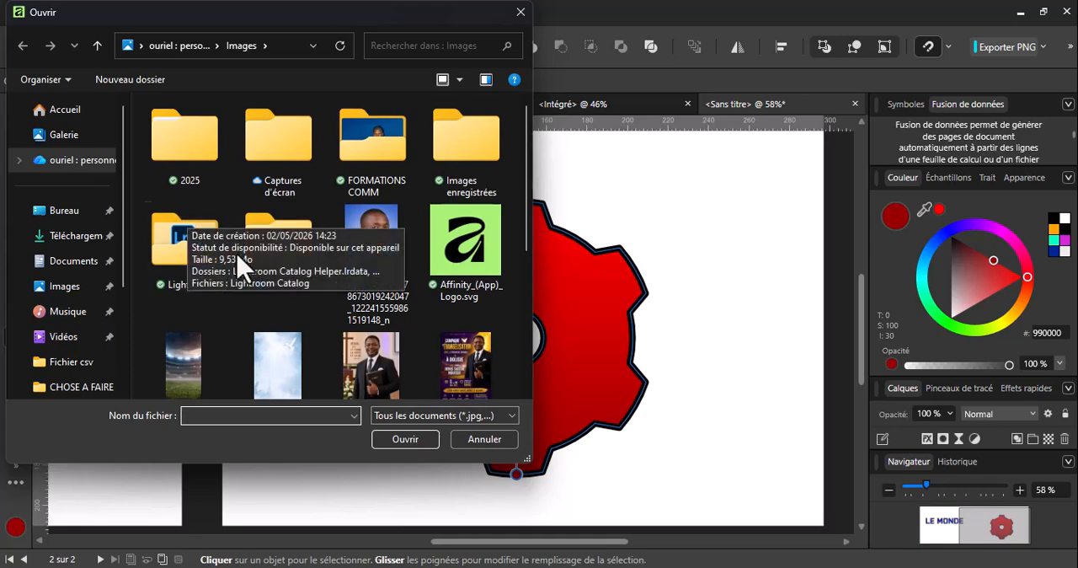
pyautogui.click(392, 370)
pyautogui.scroll(-1, 403, 377)
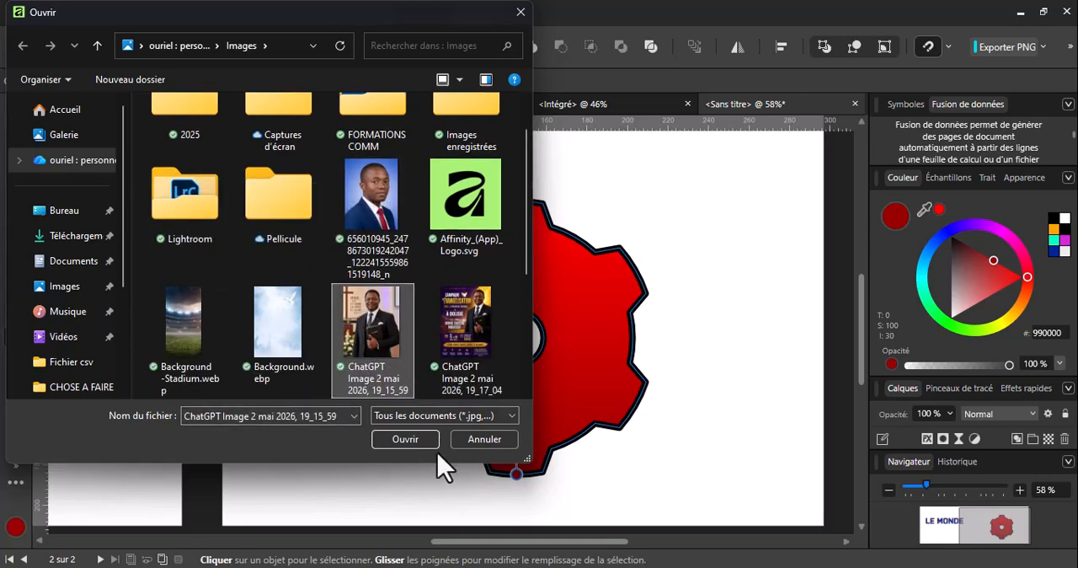
pyautogui.click(418, 438)
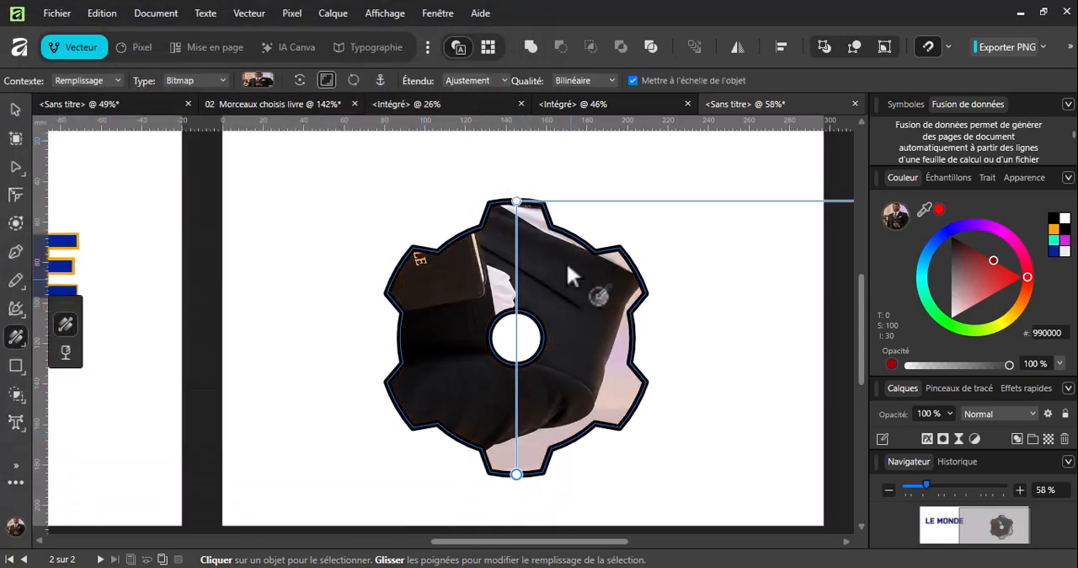
pyautogui.moveTo(516, 203); pyautogui.dragTo(415, 330)
pyautogui.moveTo(766, 333); pyautogui.dragTo(602, 323)
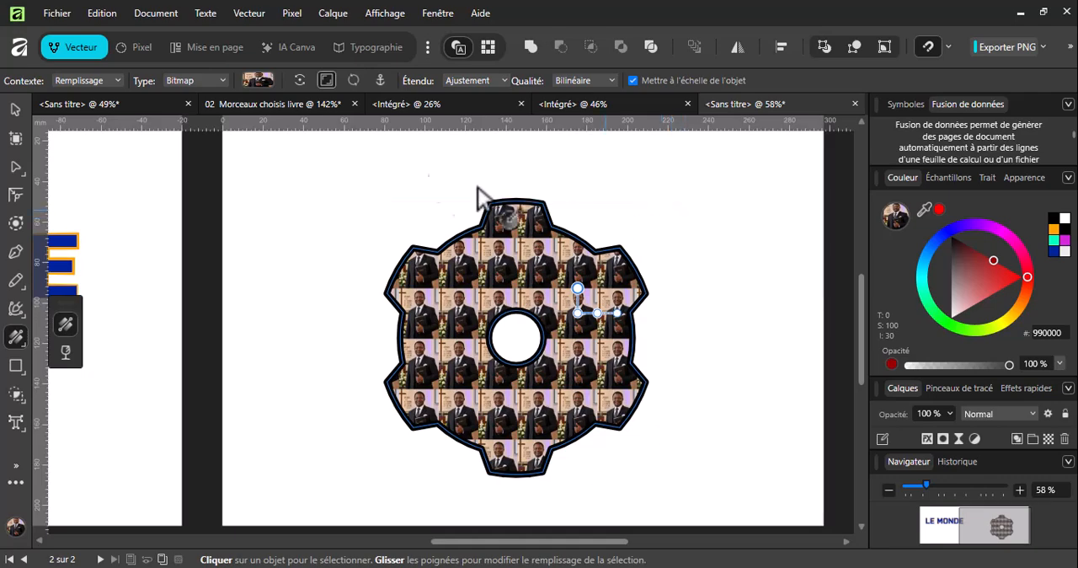
# Replace the gear's bitmap fill with Background-Stadium.webp and move the pattern's origin to the gear's vertical centre line.
pyautogui.click(222, 78)
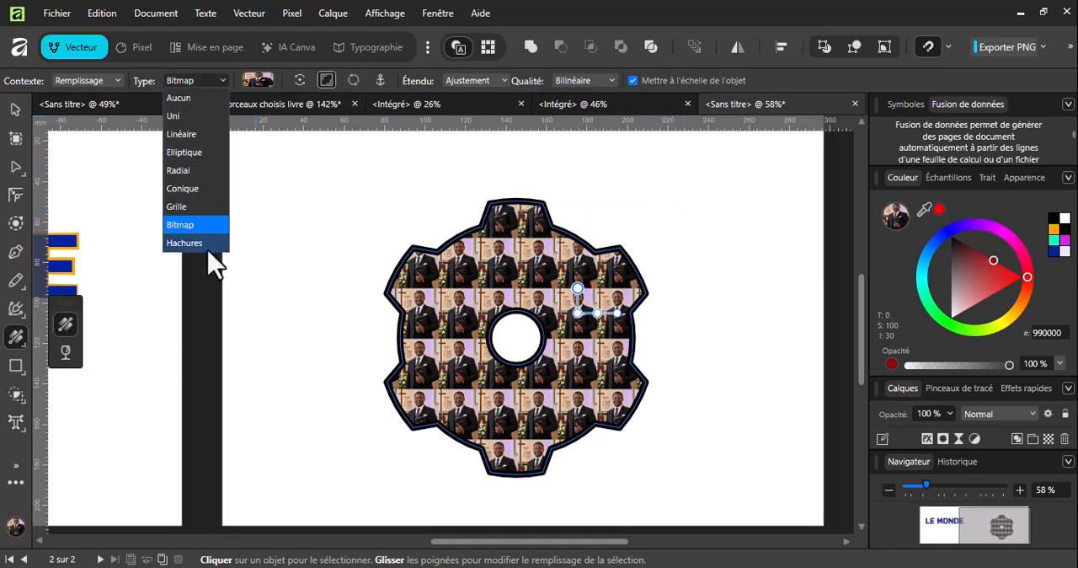
pyautogui.click(211, 223)
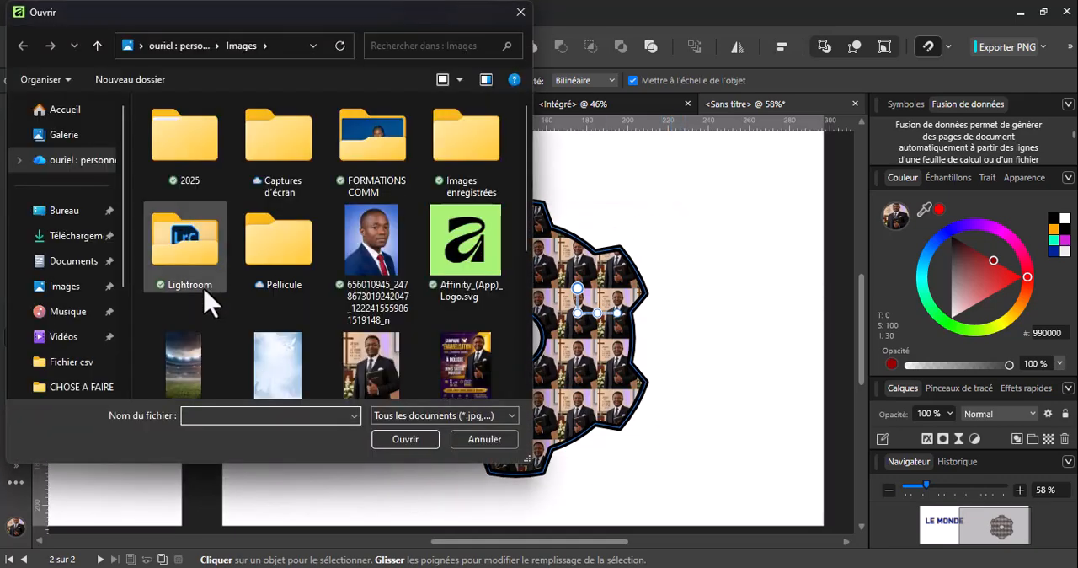
pyautogui.doubleClick(194, 338)
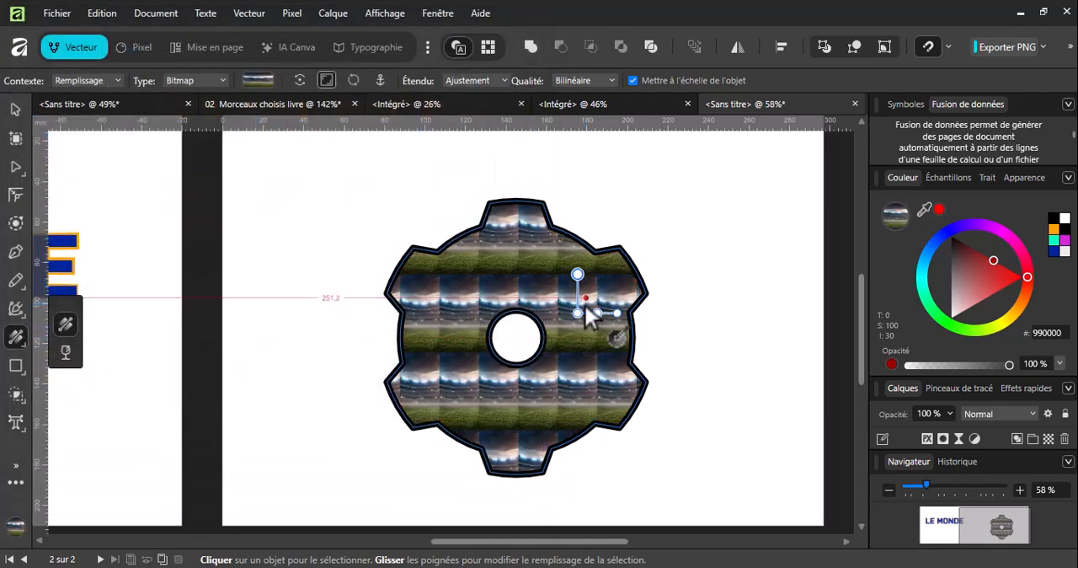
pyautogui.moveTo(578, 306); pyautogui.dragTo(517, 309)
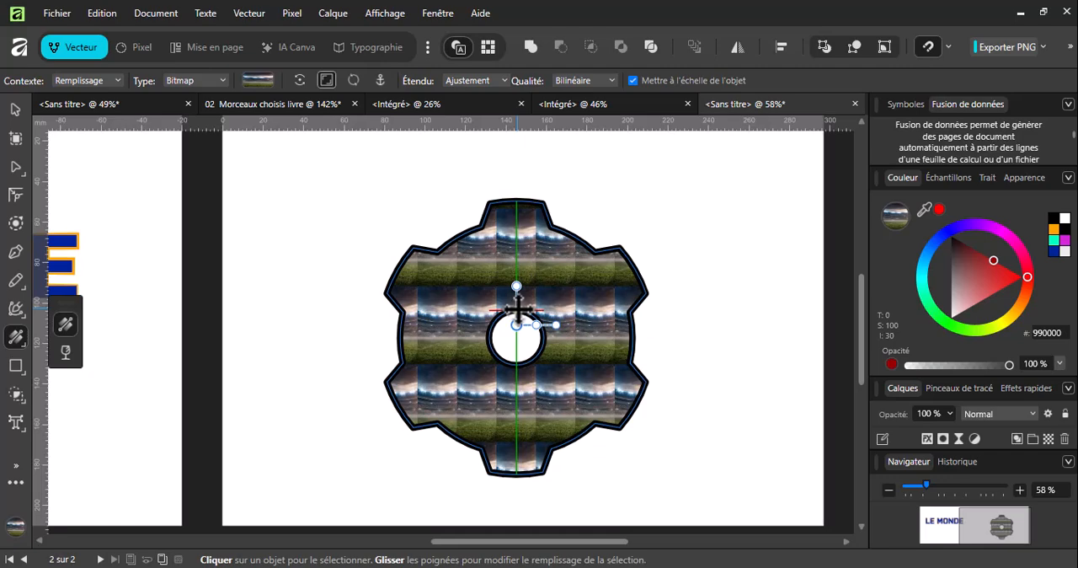
# Reselect the gear and replace its bitmap fill with solid red FF0000.
pyautogui.click(16, 110)
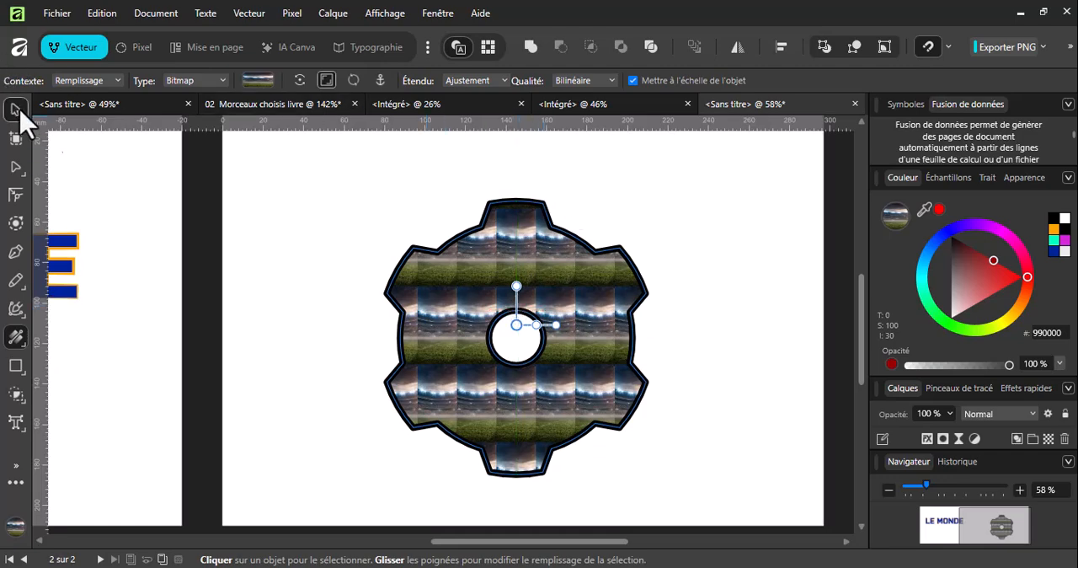
pyautogui.click(737, 213)
pyautogui.click(574, 278)
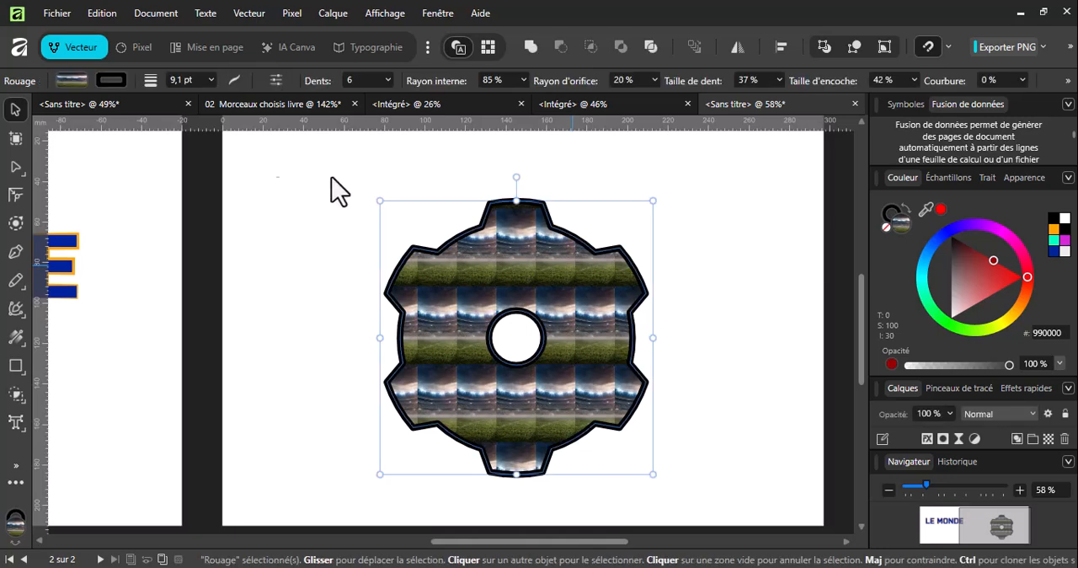
pyautogui.click(72, 81)
pyautogui.moveTo(167, 204); pyautogui.dragTo(241, 224)
pyautogui.click(832, 205)
pyautogui.click(524, 215)
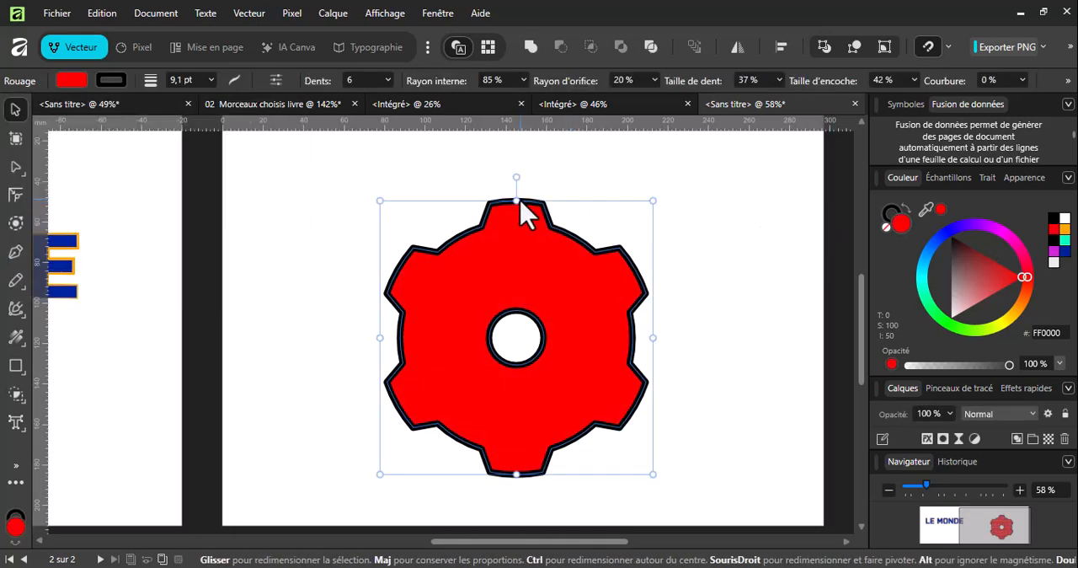
# Increase the gear's stroke width to 24.4 pt.
pyautogui.click(235, 80)
pyautogui.moveTo(228, 132); pyautogui.dragTo(253, 138)
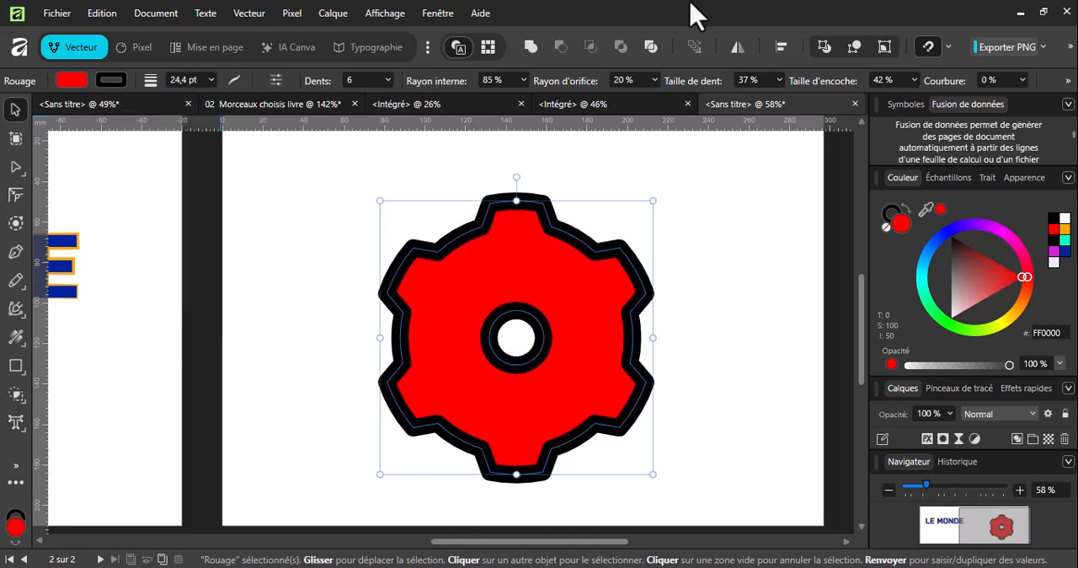
# Fill the gear's stroke with the bitmap WhatsApp Image 2026-05-04 at 12.11.01, reposition the image within the outline, and deselect the gear.
pyautogui.click(17, 339)
pyautogui.click(59, 336)
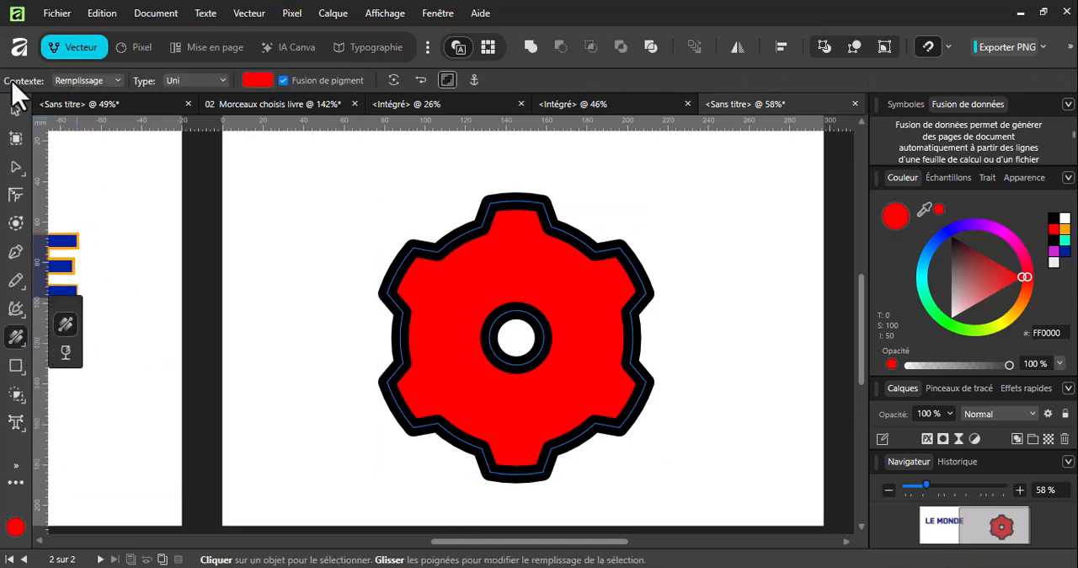
pyautogui.click(95, 82)
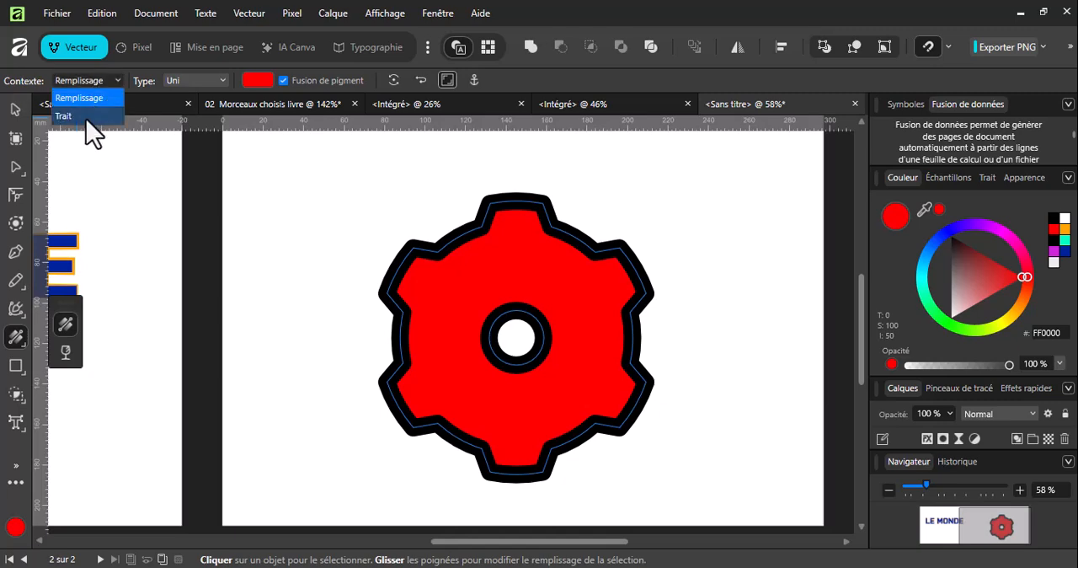
pyautogui.click(91, 116)
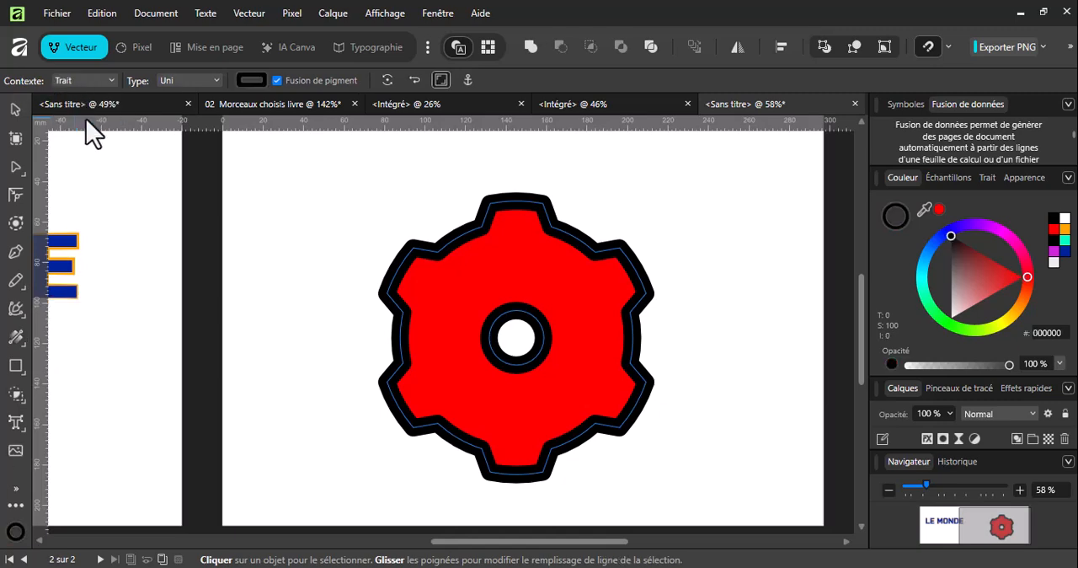
pyautogui.click(216, 81)
pyautogui.press('Escape')
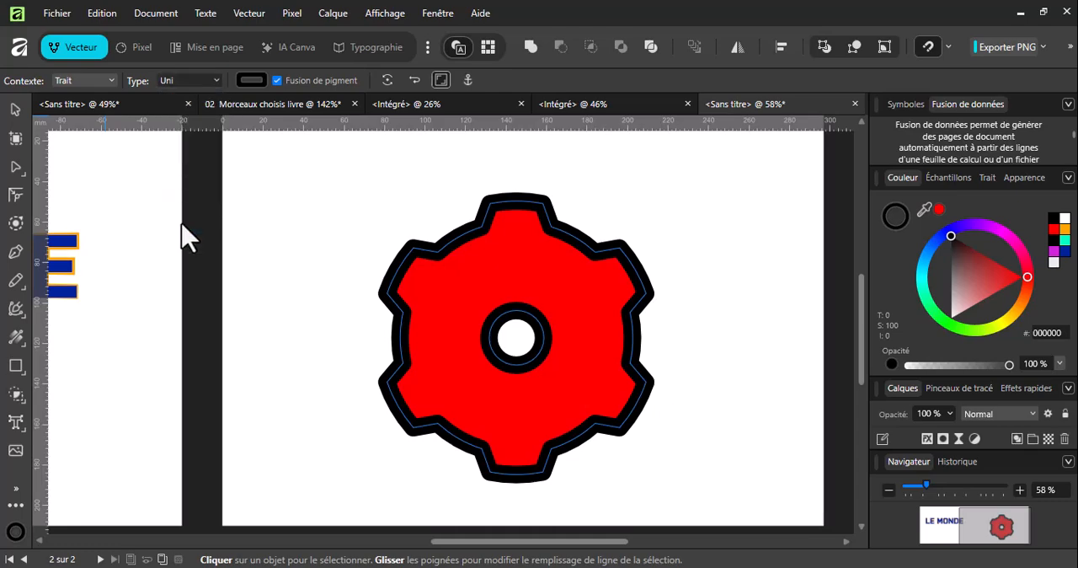
pyautogui.hotkey('ctrl', 'o')
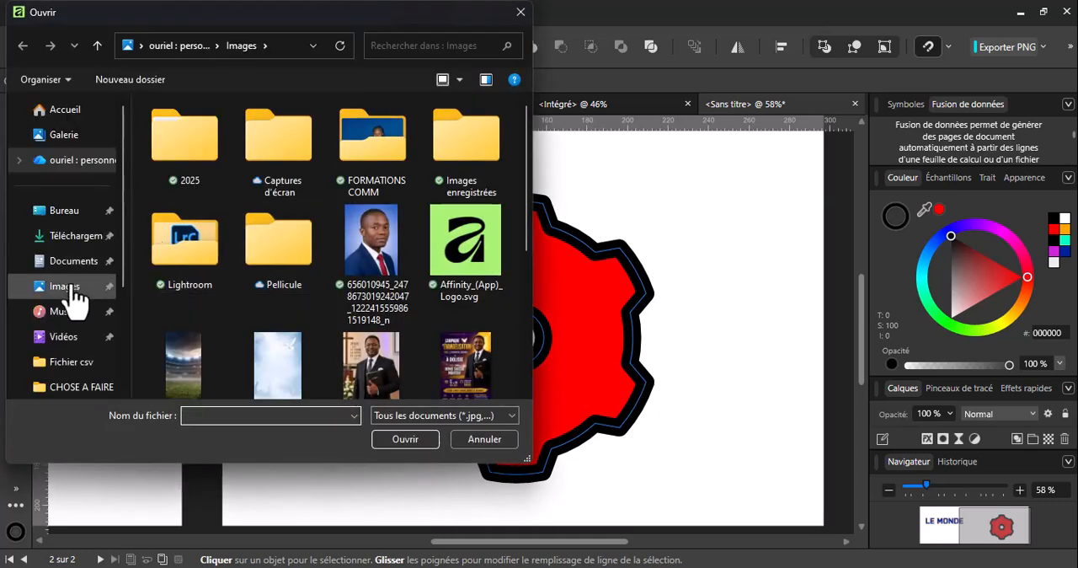
pyautogui.click(68, 287)
pyautogui.scroll(-3, 383, 271)
pyautogui.click(213, 332)
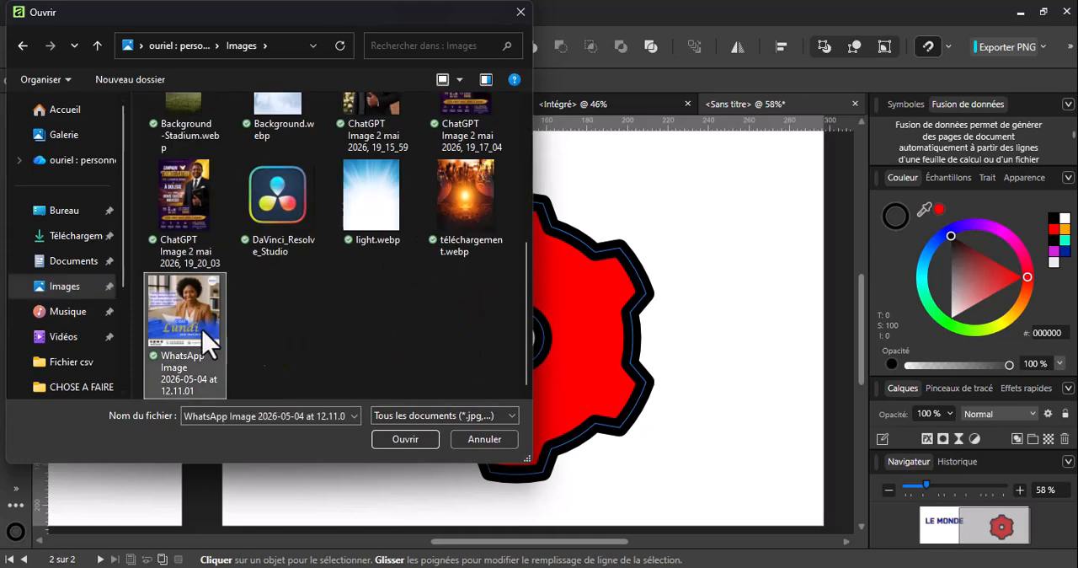
pyautogui.click(431, 440)
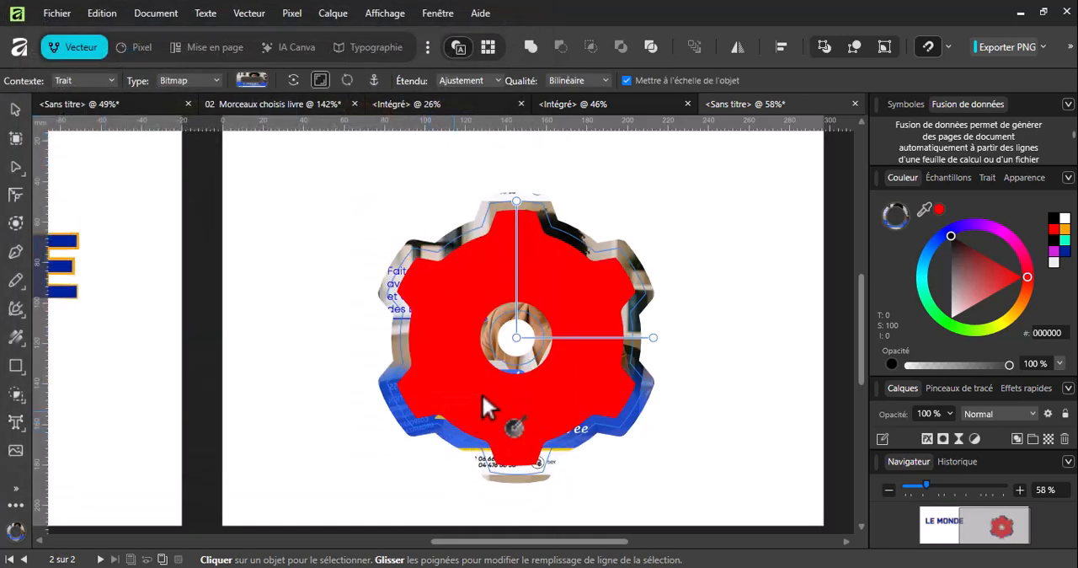
pyautogui.moveTo(519, 338); pyautogui.dragTo(543, 353)
pyautogui.click(687, 228)
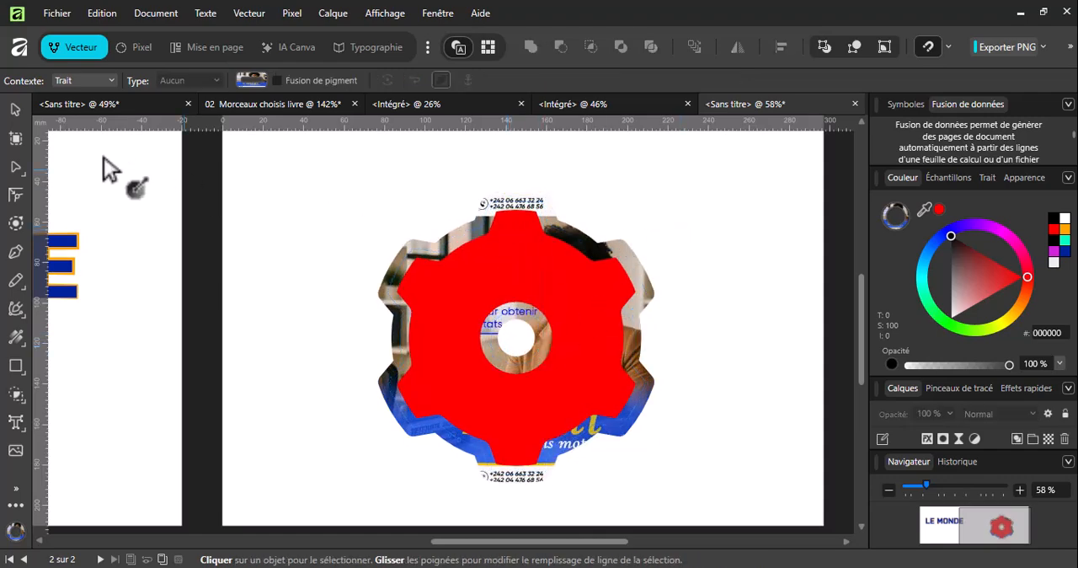
# Apply a vertical linear gradient from red to dark red 990000 to the gear's fill, spanning its full height.
pyautogui.click(17, 339)
pyautogui.click(536, 248)
pyautogui.moveTo(524, 204); pyautogui.dragTo(523, 403)
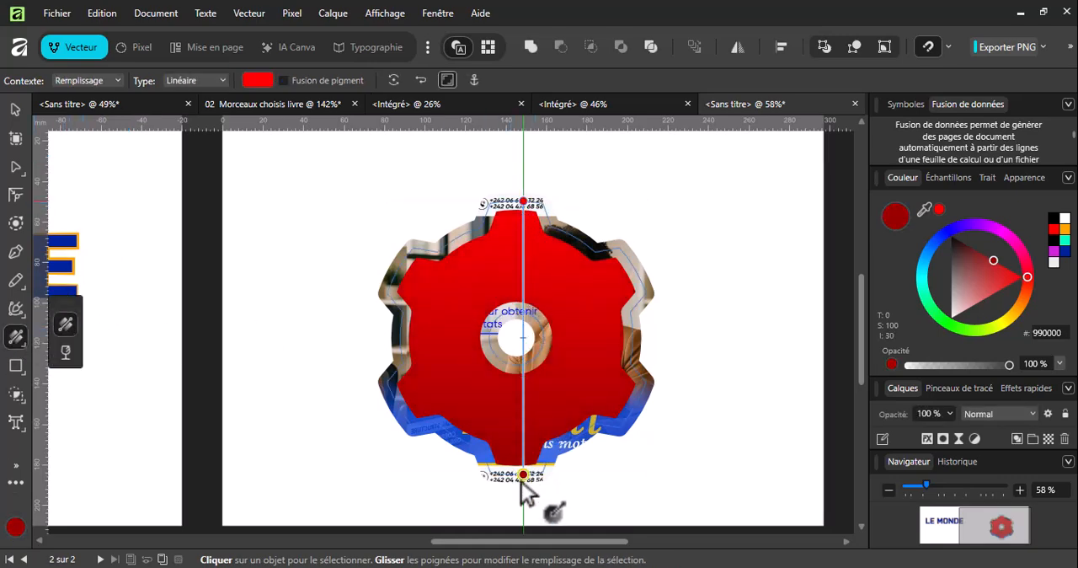